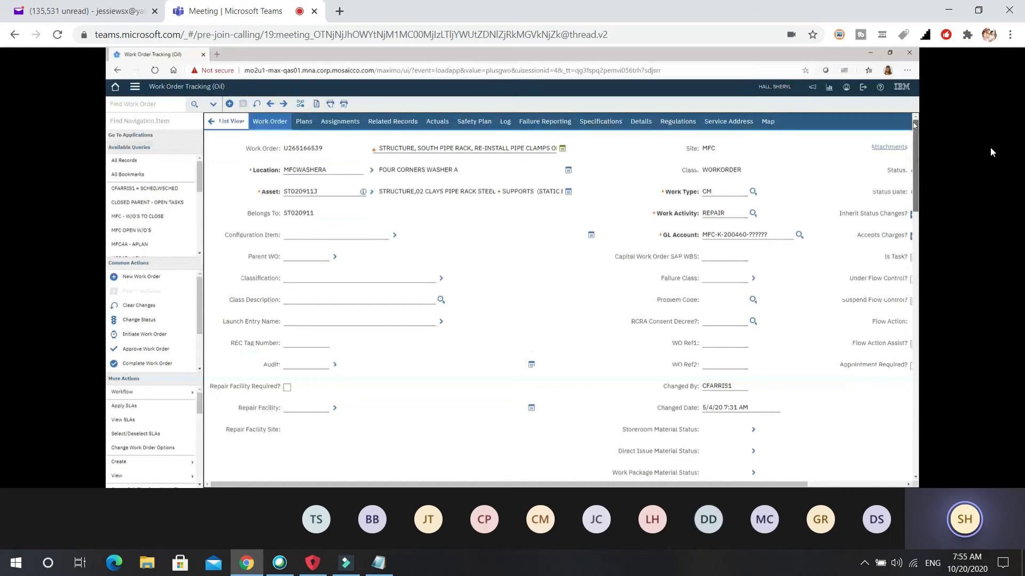
- Review the plans of the south pipe rack work order, including its labor
left_click(303, 126)
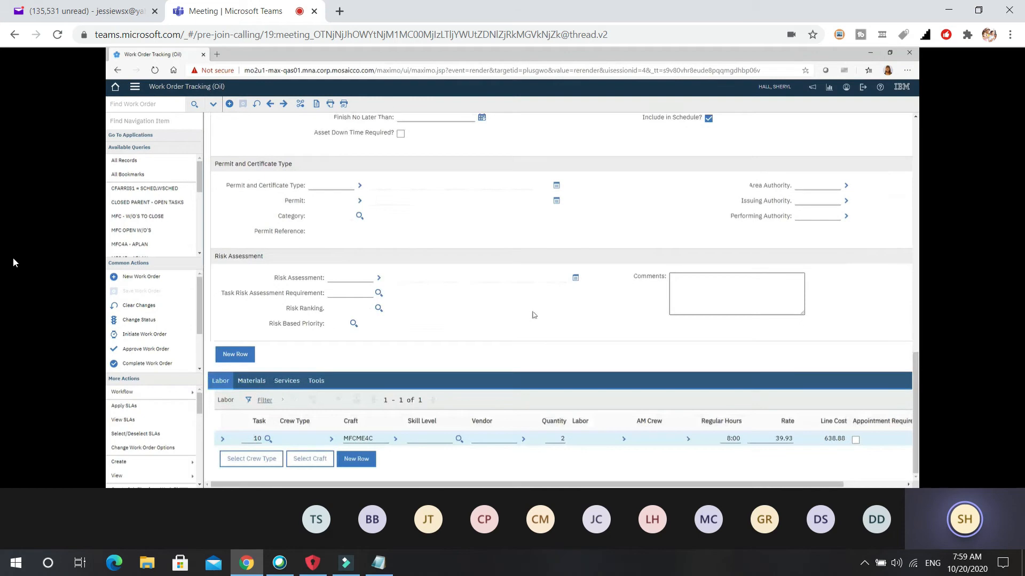
- Open the plans of the 6 flume discharge chute work order, status APLAN, and show its planned labor
mouse_move(14, 262)
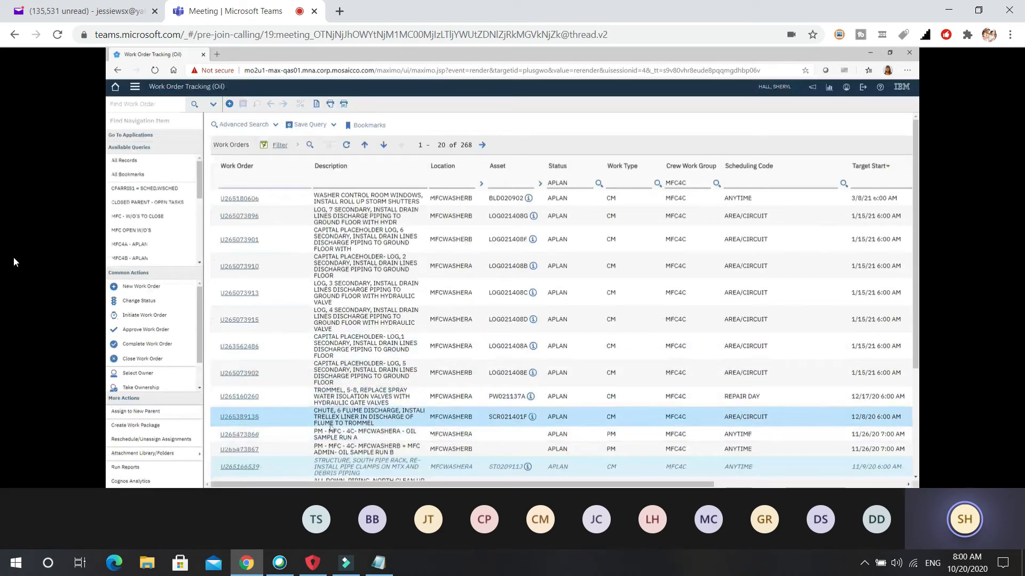
left_click(242, 418)
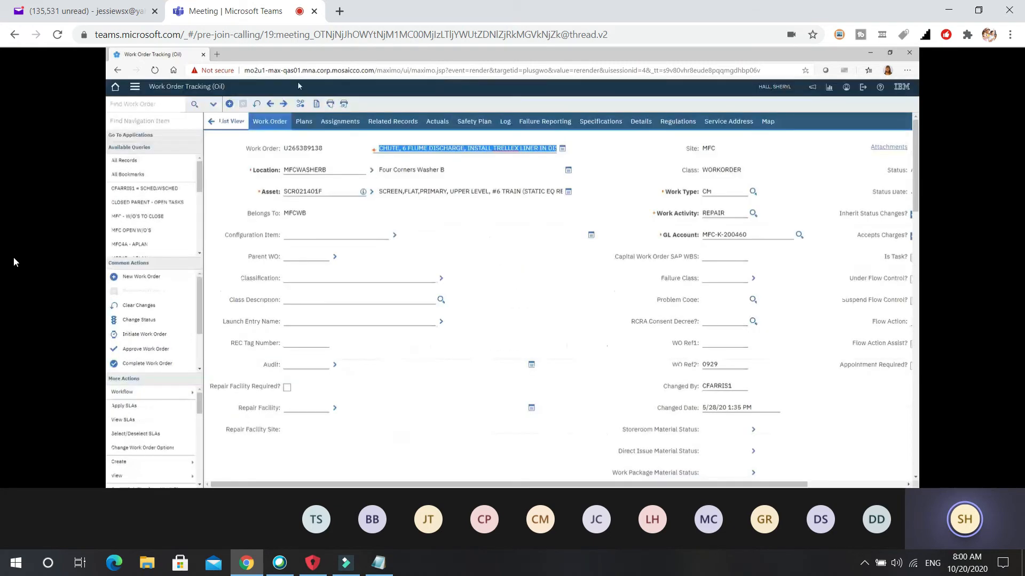
left_click(304, 122)
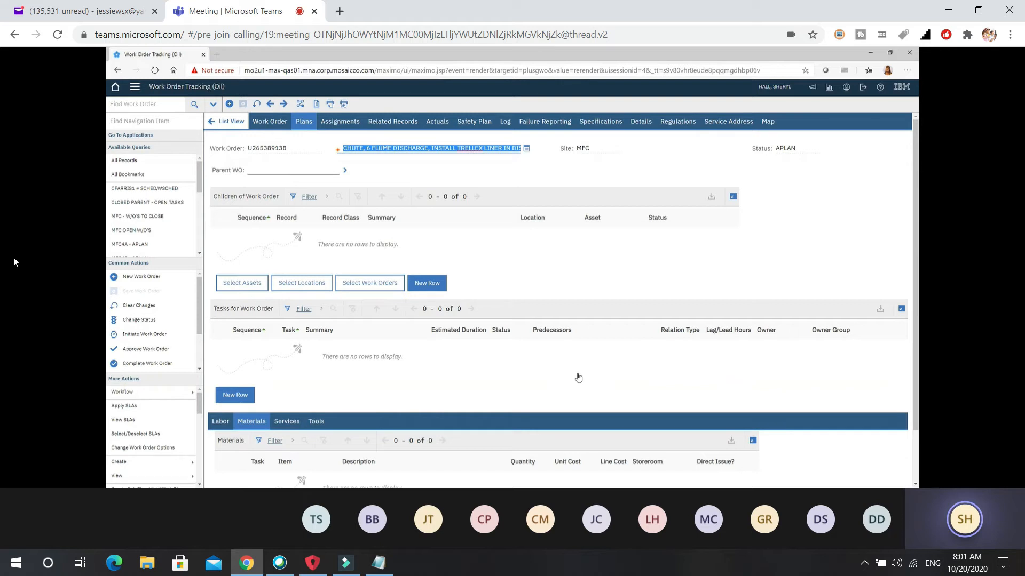
left_click(223, 422)
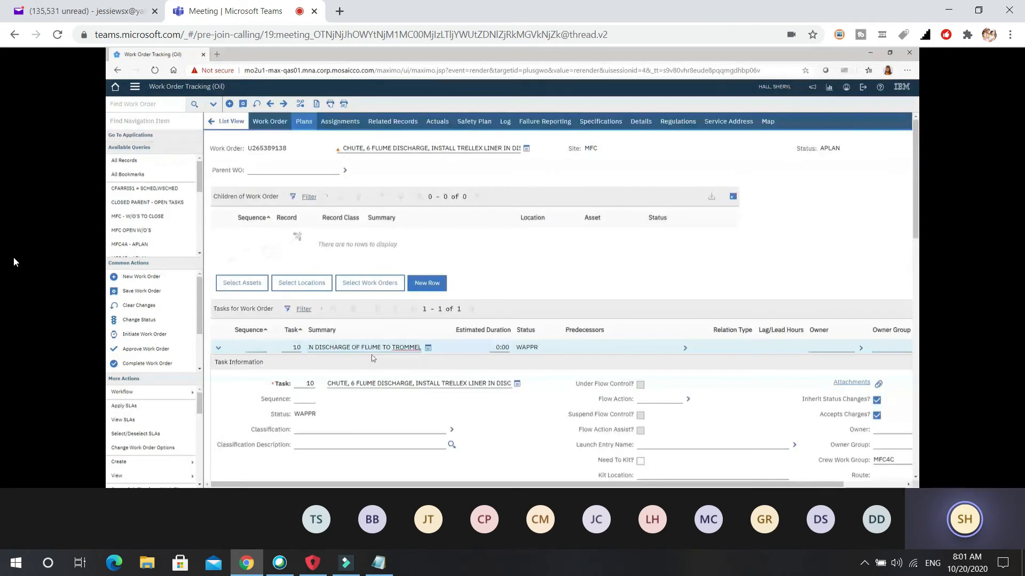
- Set the estimated duration of task 10 to 8 hours
left_click(357, 348)
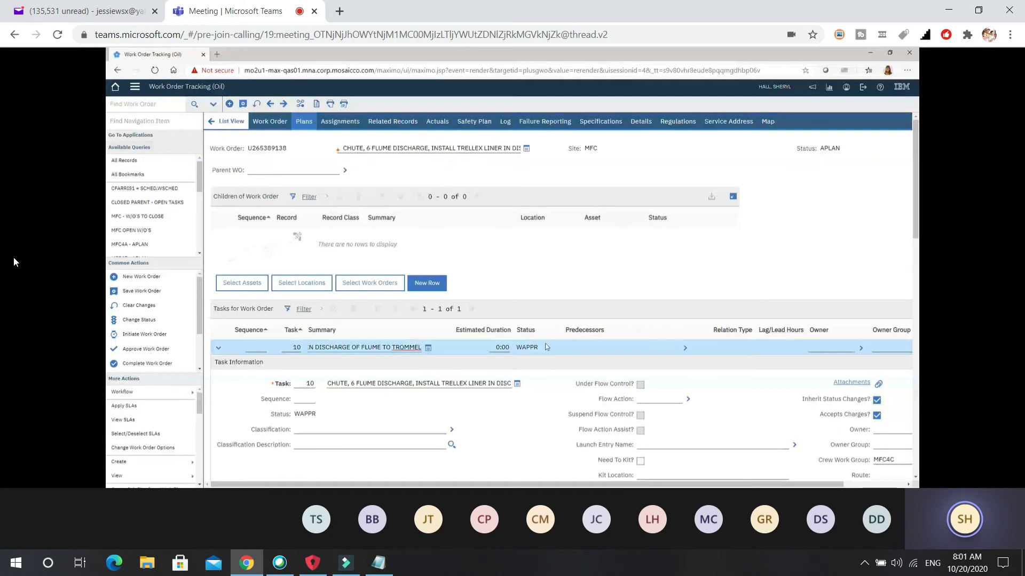
left_click(504, 347)
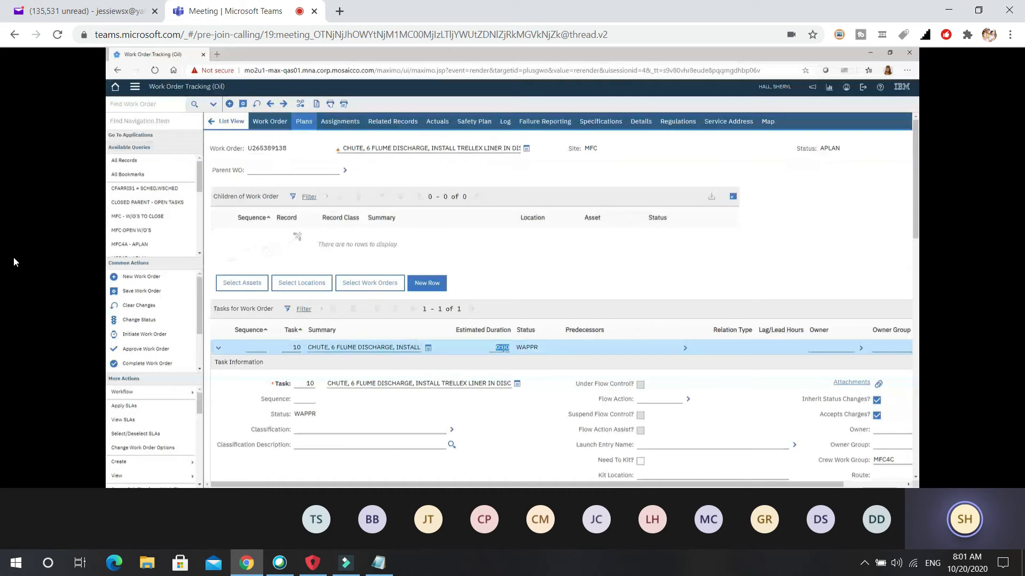
type("8")
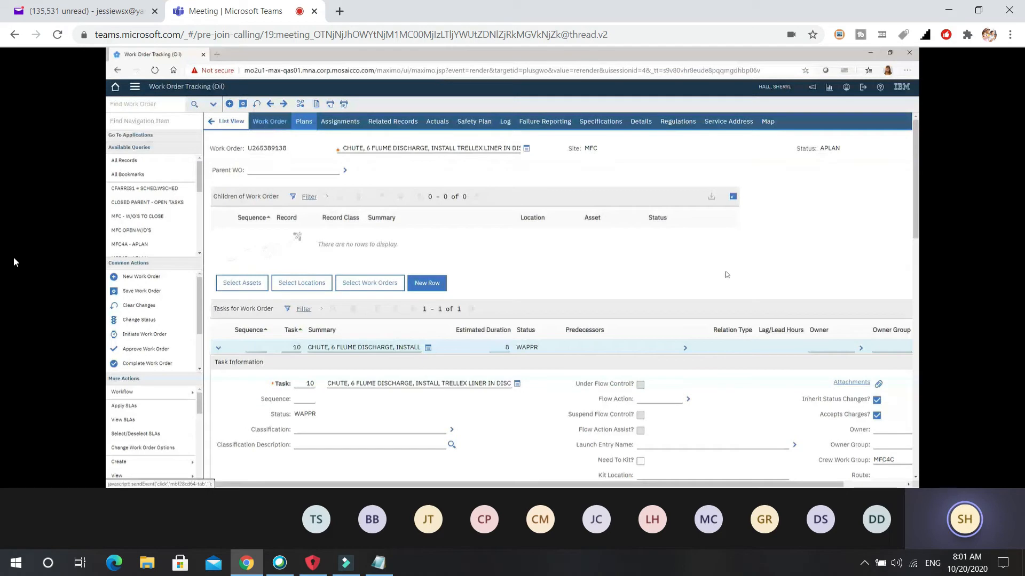
- Add a new planned labor row to the chute work order
scroll(904, 257, "down", 5)
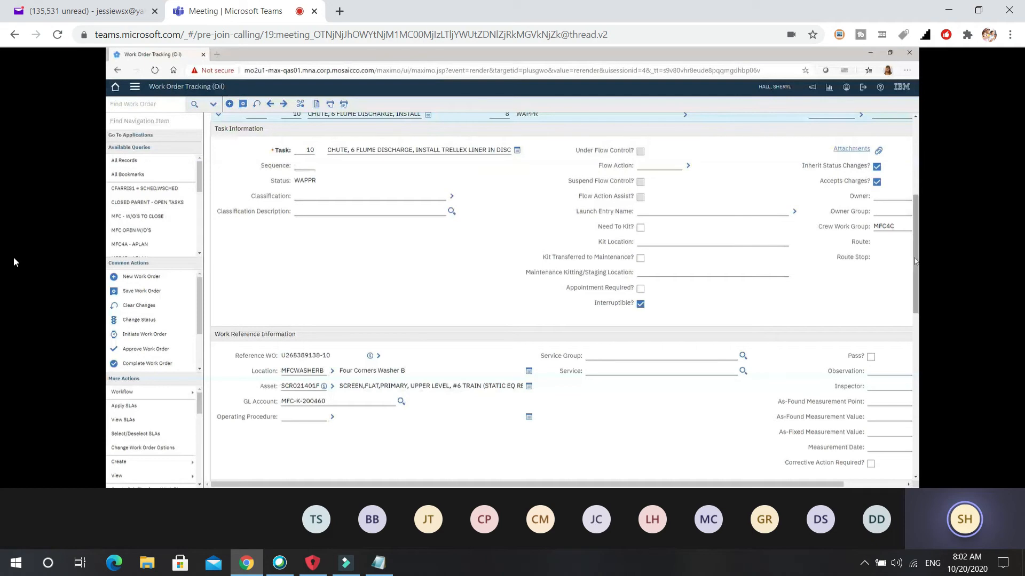
left_click_drag(915, 261, 915, 435)
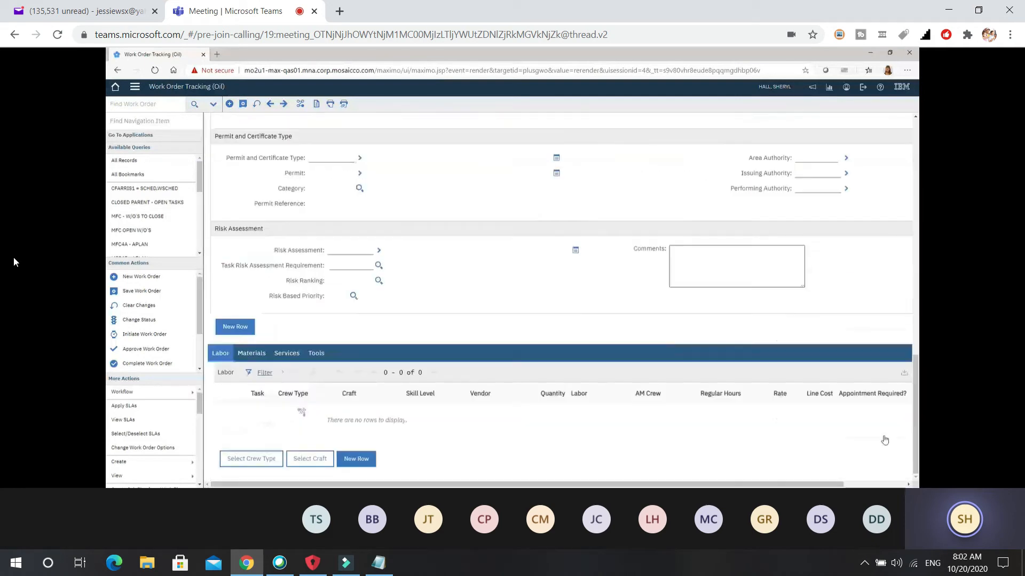
left_click(356, 460)
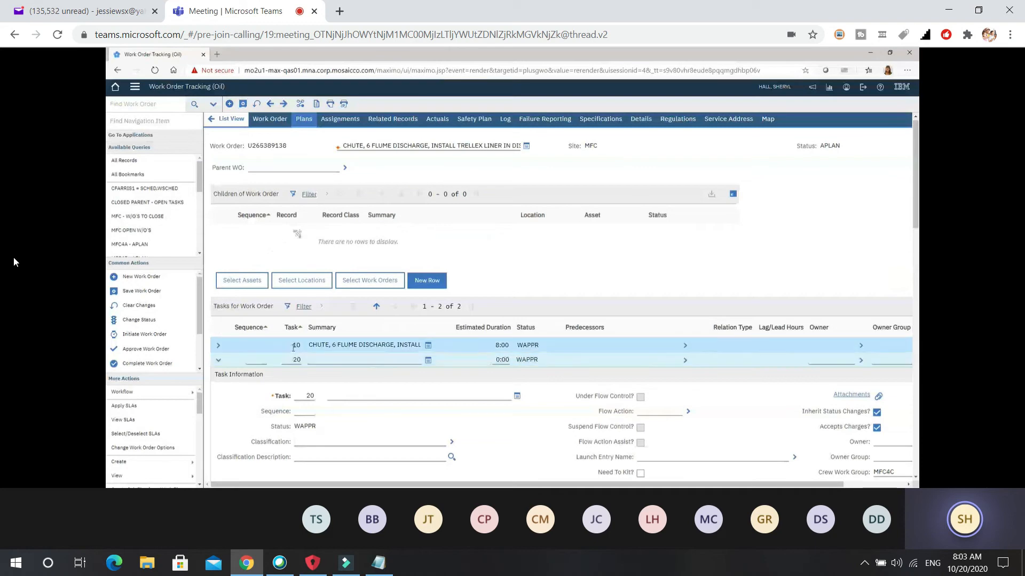
- Give task 20 the copied chute summary prefixed with "ELECTRICIAN," and set its estimated duration to 2 hours
right_click(327, 359)
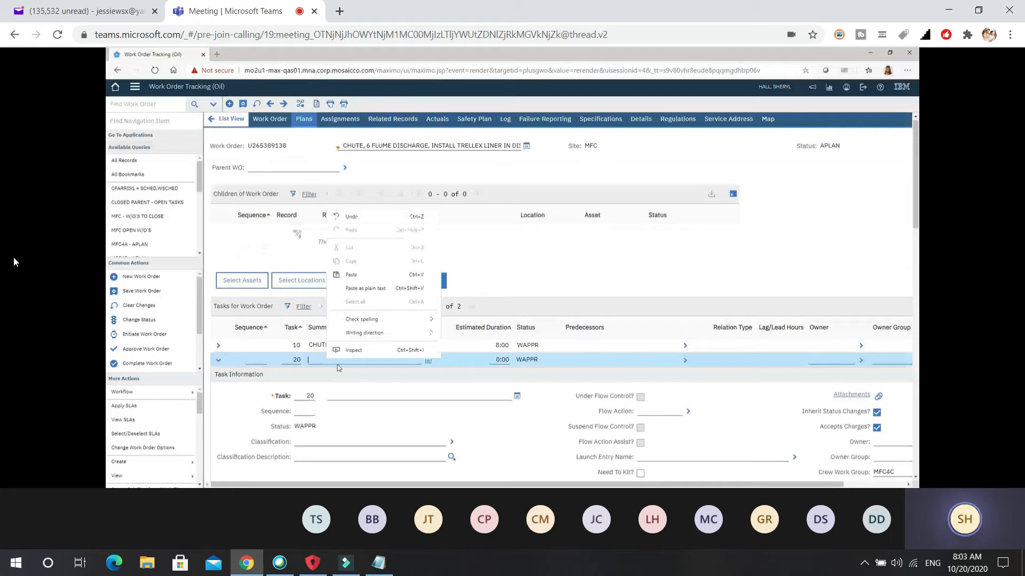
left_click(351, 275)
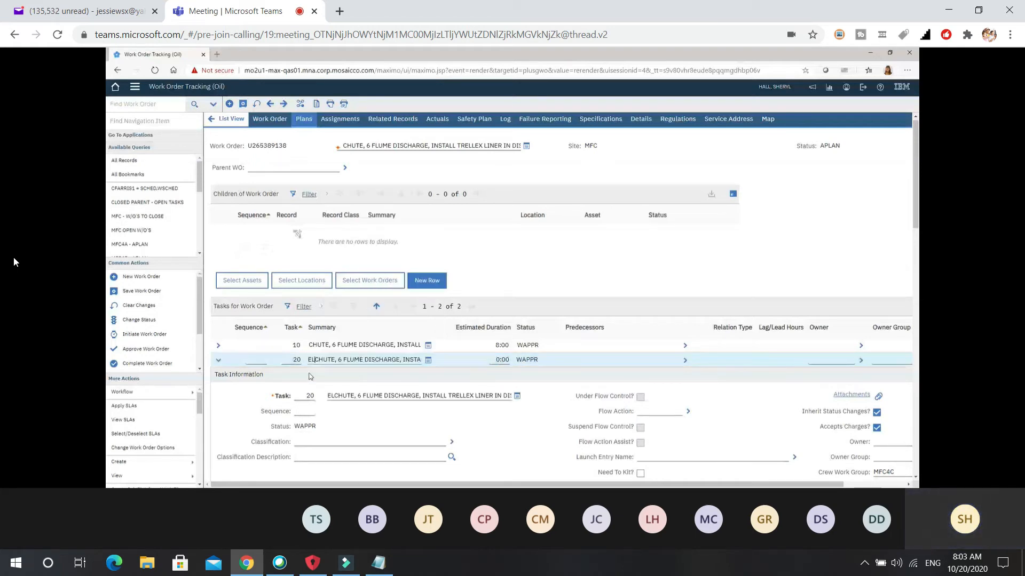
type("ECTRICIAN,")
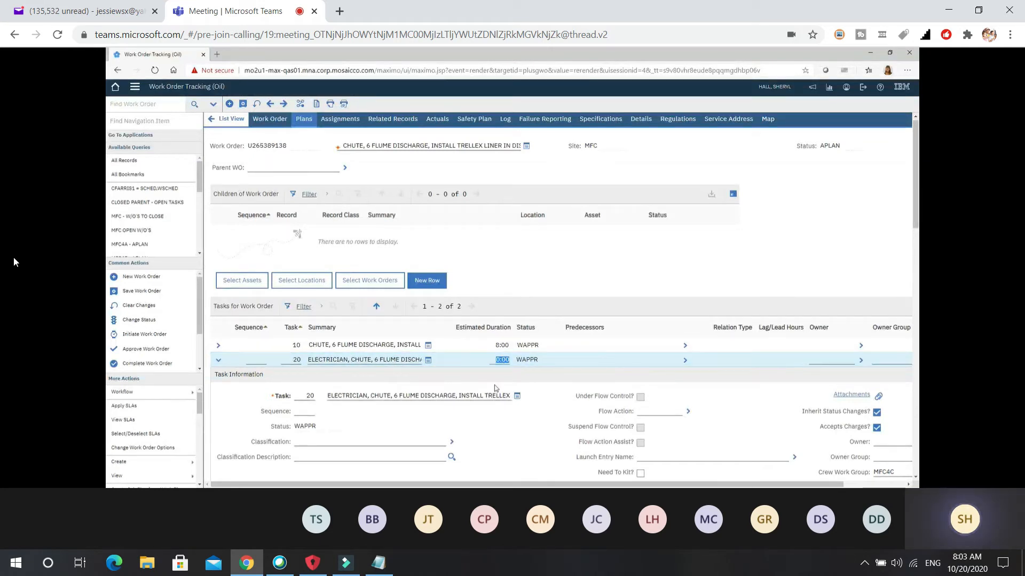
type("2")
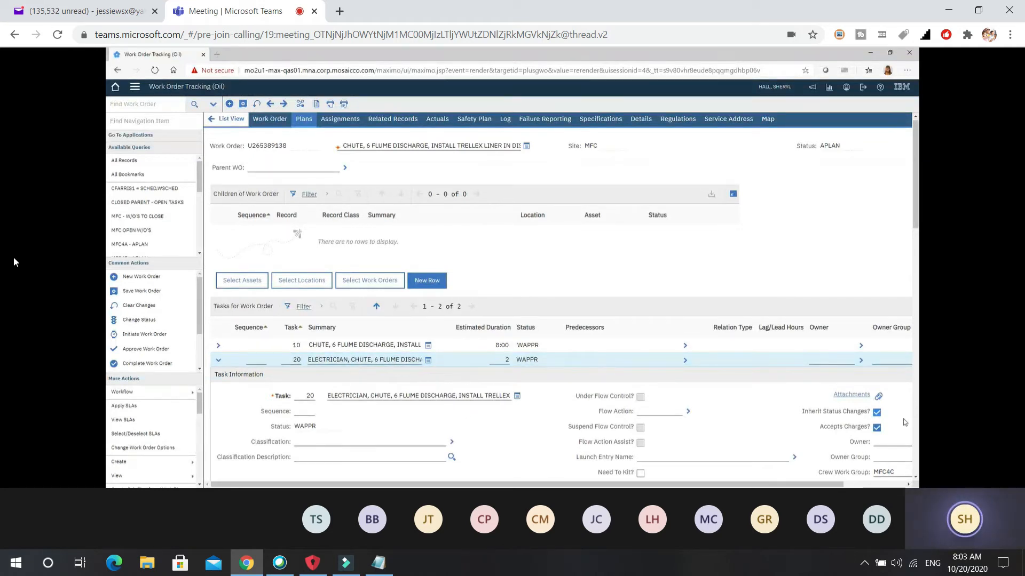
- Set the crew work group of task 20 to MFC4H
left_click(915, 478)
left_click(915, 478)
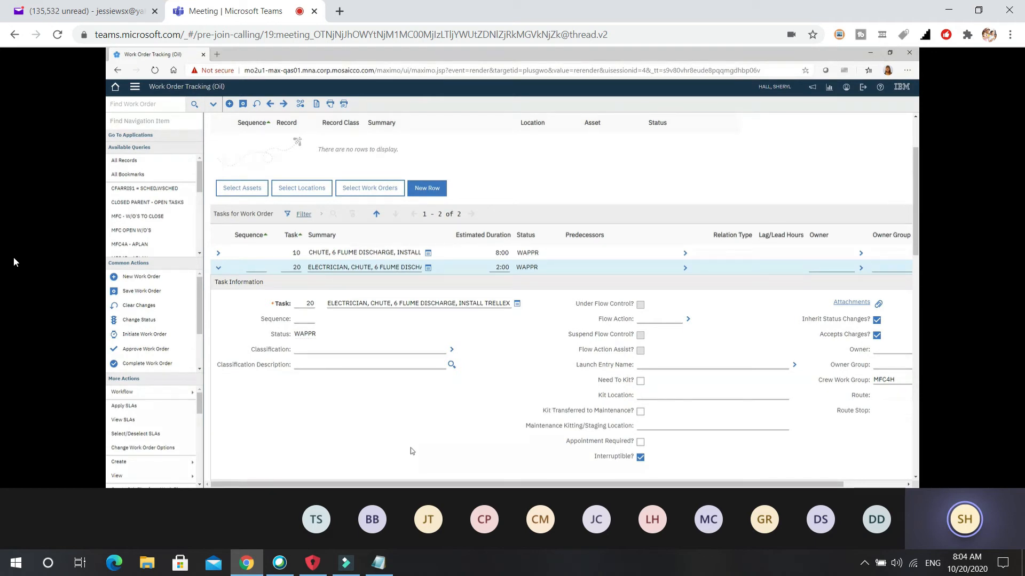
double_click(896, 380)
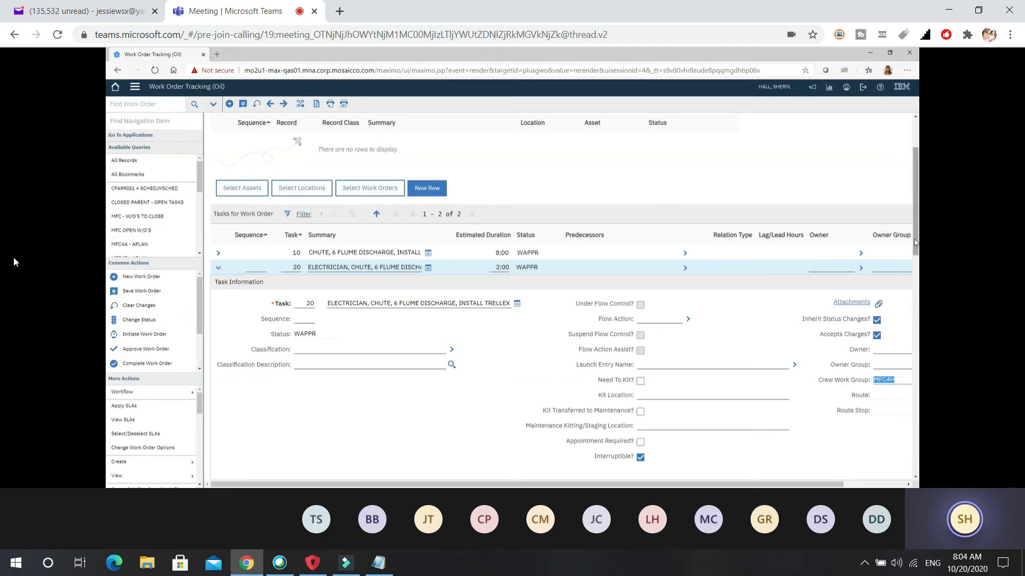
- Add a planned labor row for task 20 with craft MFCEL4H
left_click_drag(915, 242, 916, 462)
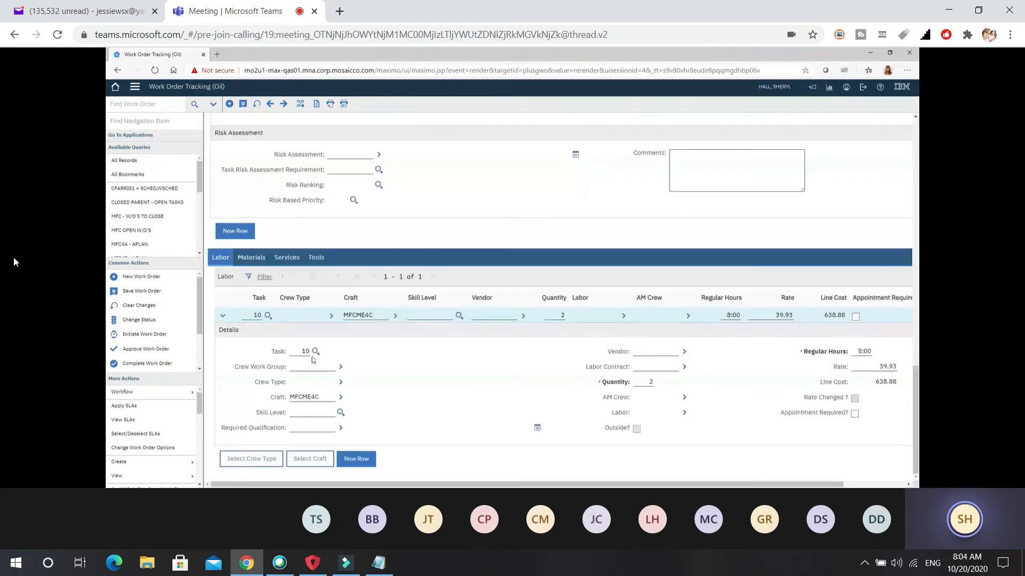
left_click(355, 458)
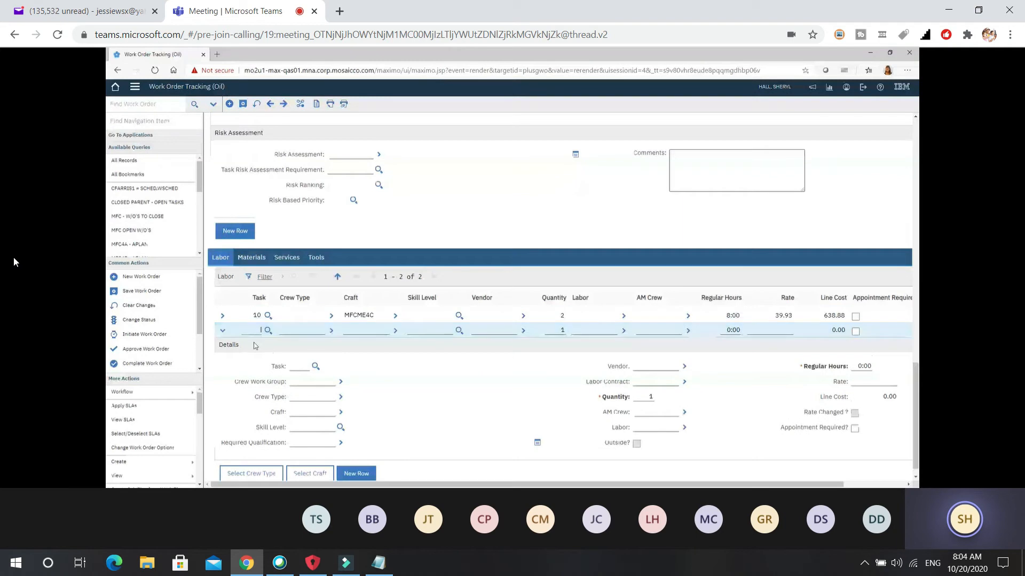
type("20")
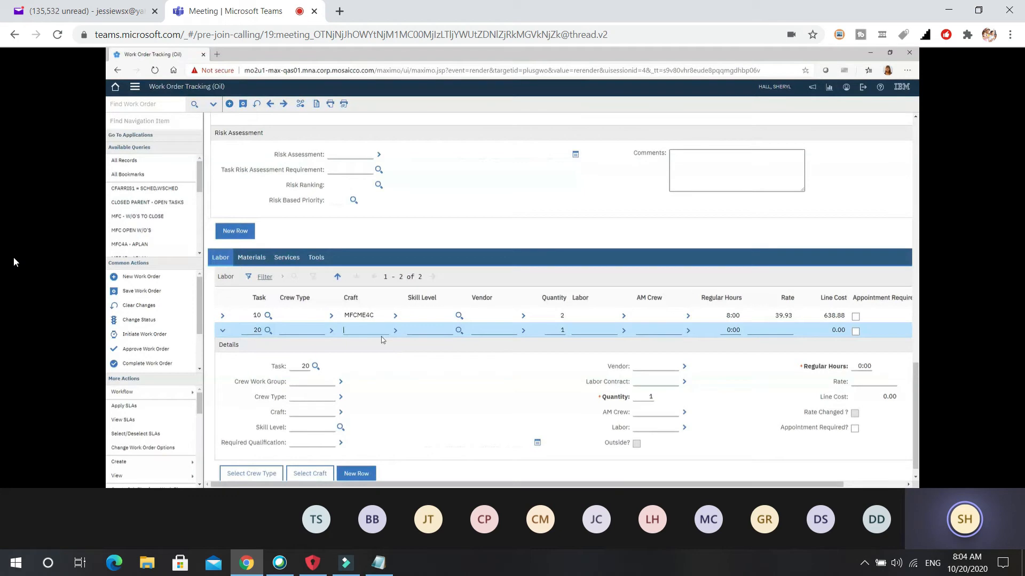
type("MFCEL4")
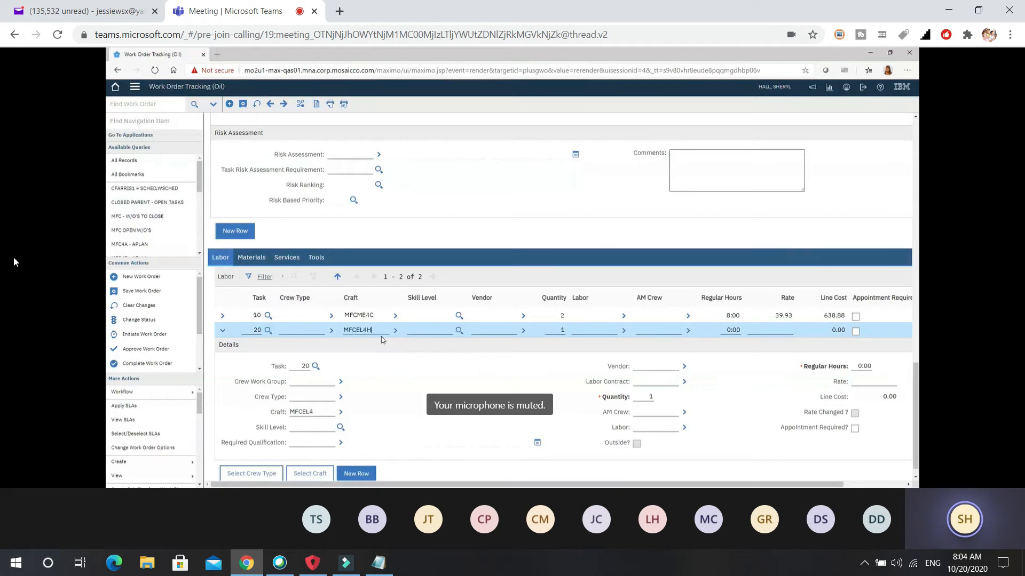
type("H")
key("Tab")
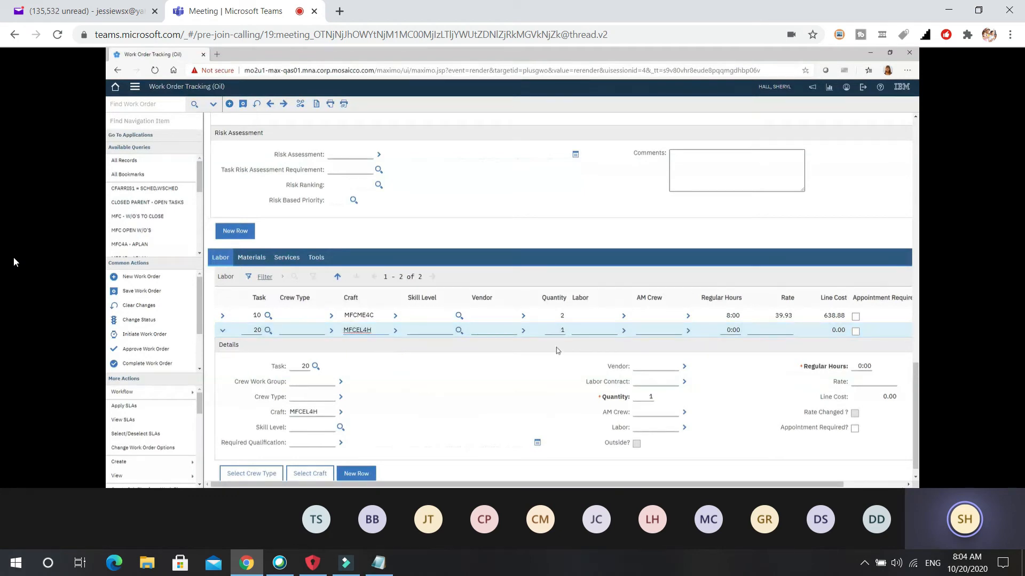
double_click(555, 331)
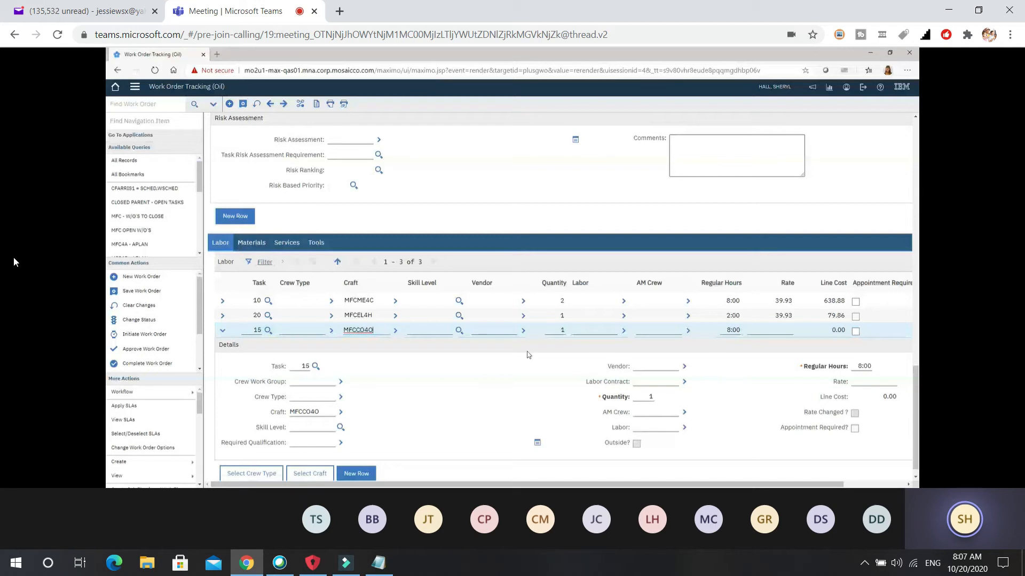
- Check the crane task 15 against its MFCCO4O labor row, and save the work order
left_click(549, 330)
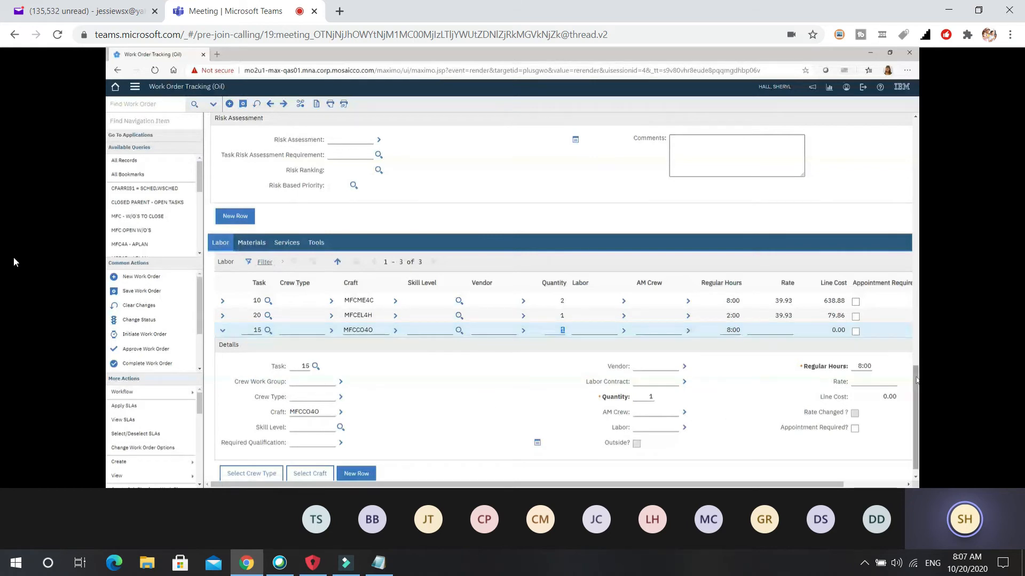
left_click_drag(916, 380, 911, 121)
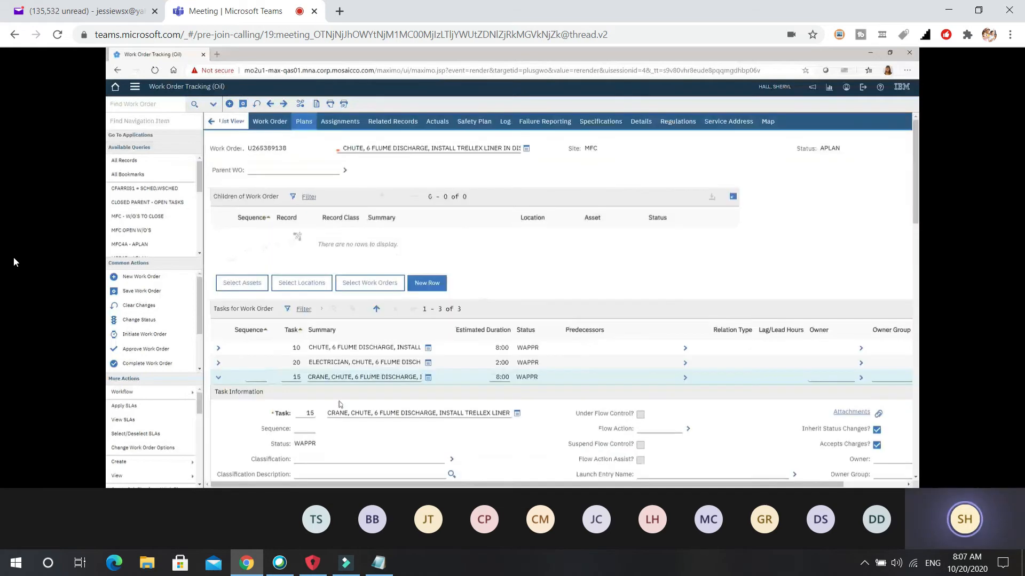
scroll(517, 452, "down", 15)
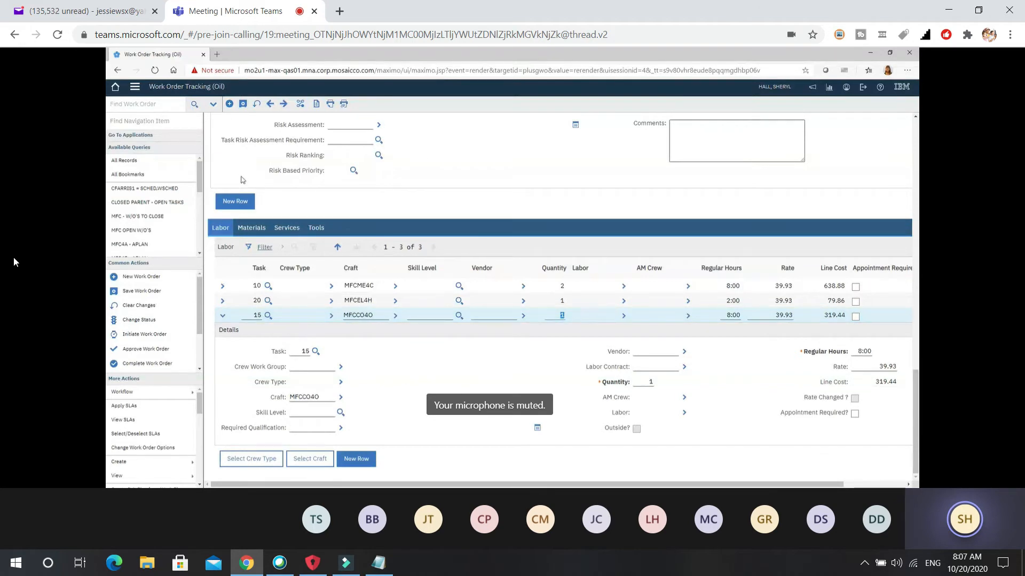
left_click(242, 104)
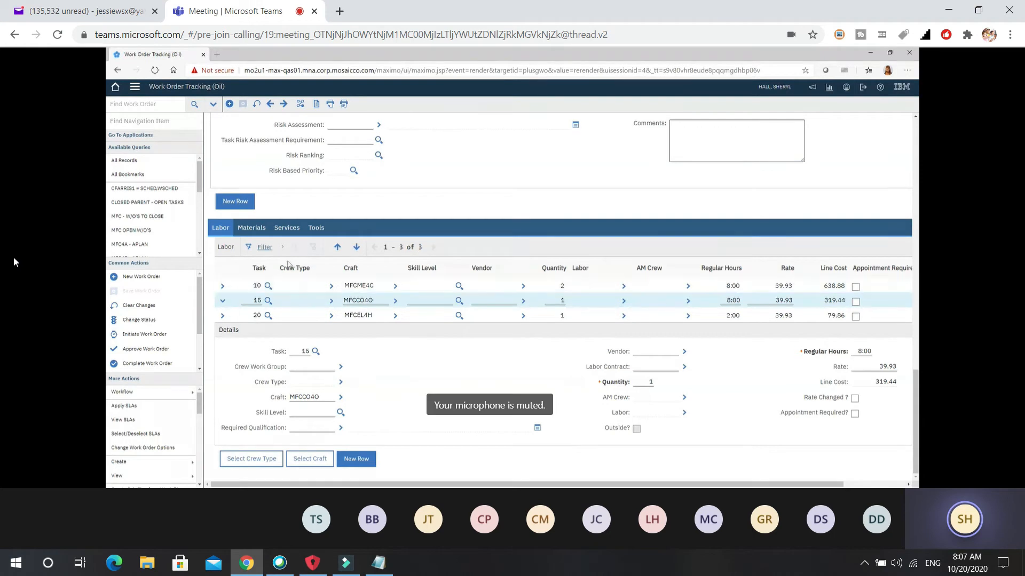
- Try to make task 10 a predecessor of crane task 15 with a Start to Start relationship
left_click_drag(916, 380, 880, 154)
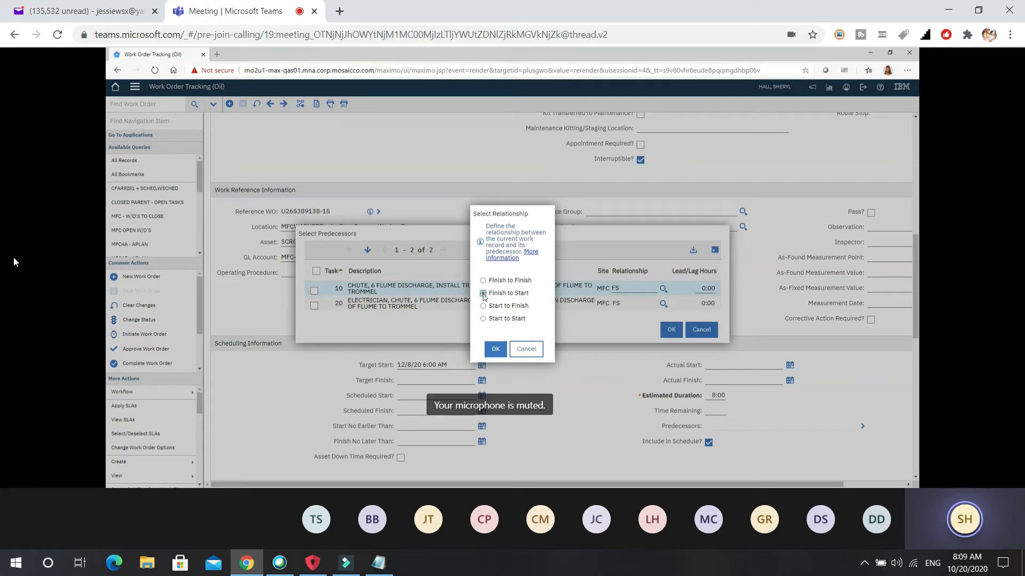
left_click(483, 319)
left_click(495, 350)
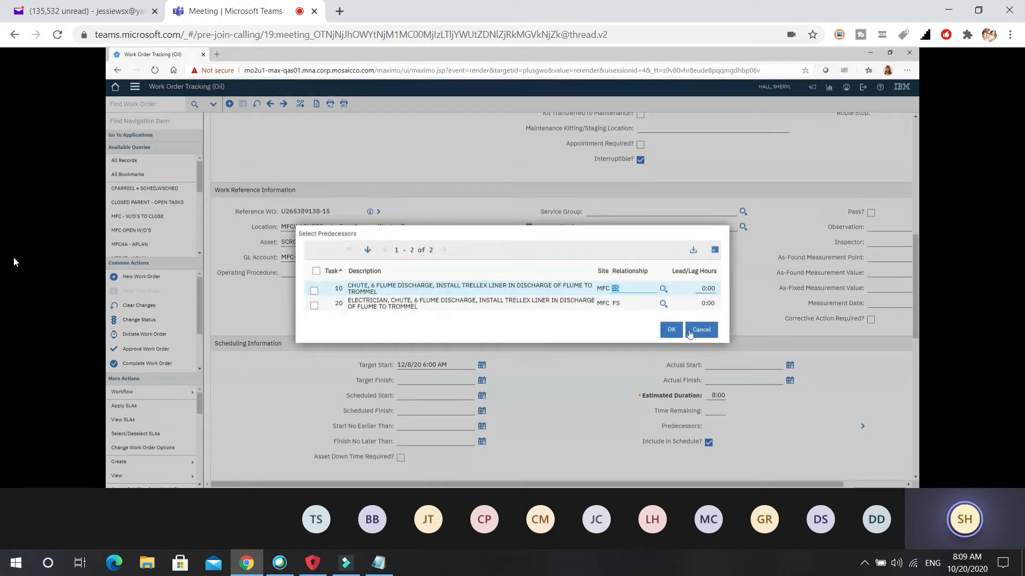
left_click(671, 329)
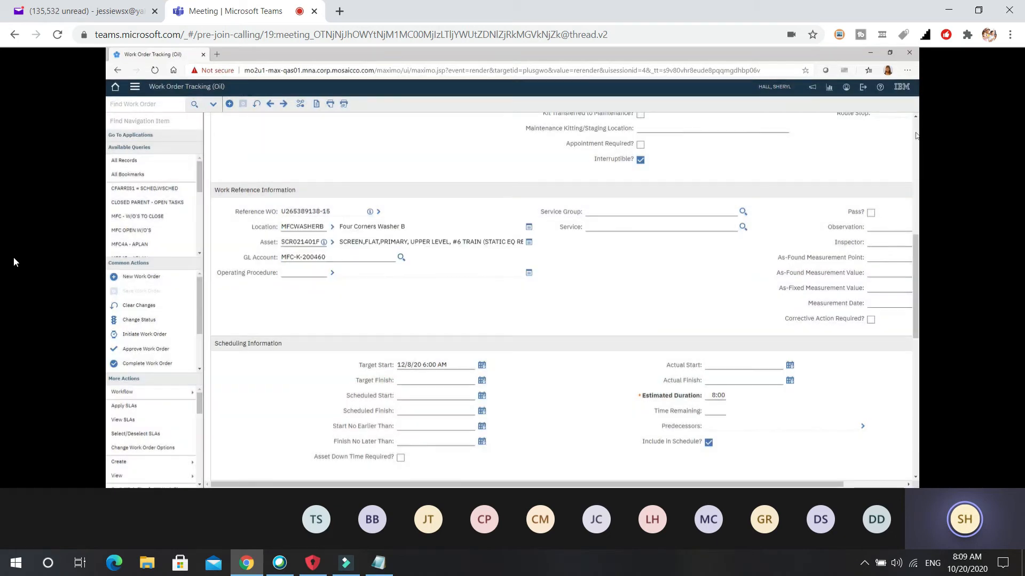
- Make task 10 a predecessor of electrician task 20 with 2 lead/lag hours
left_click(916, 132)
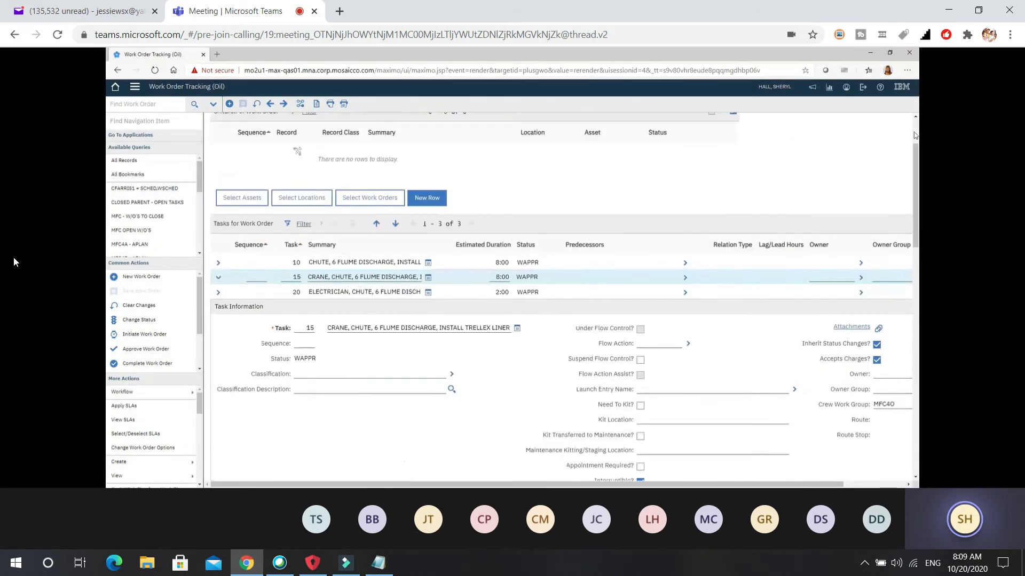
left_click(219, 293)
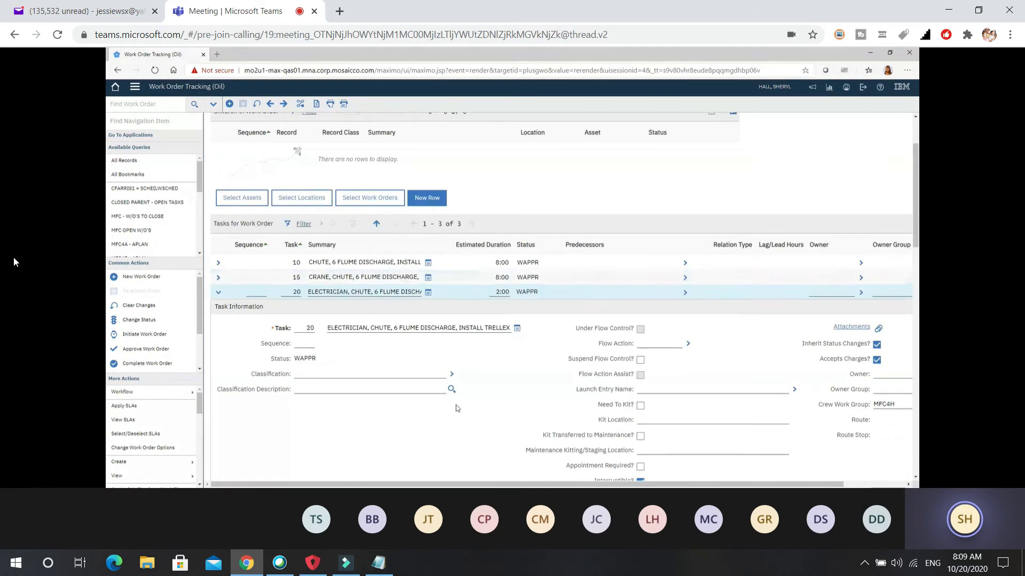
left_click(916, 455)
left_click(863, 428)
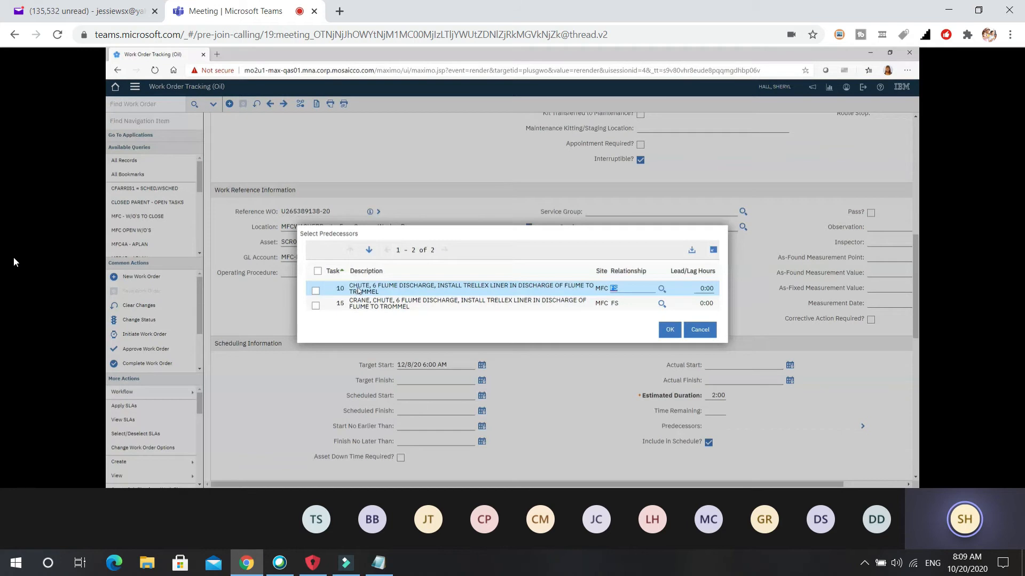
left_click(707, 288)
type("2")
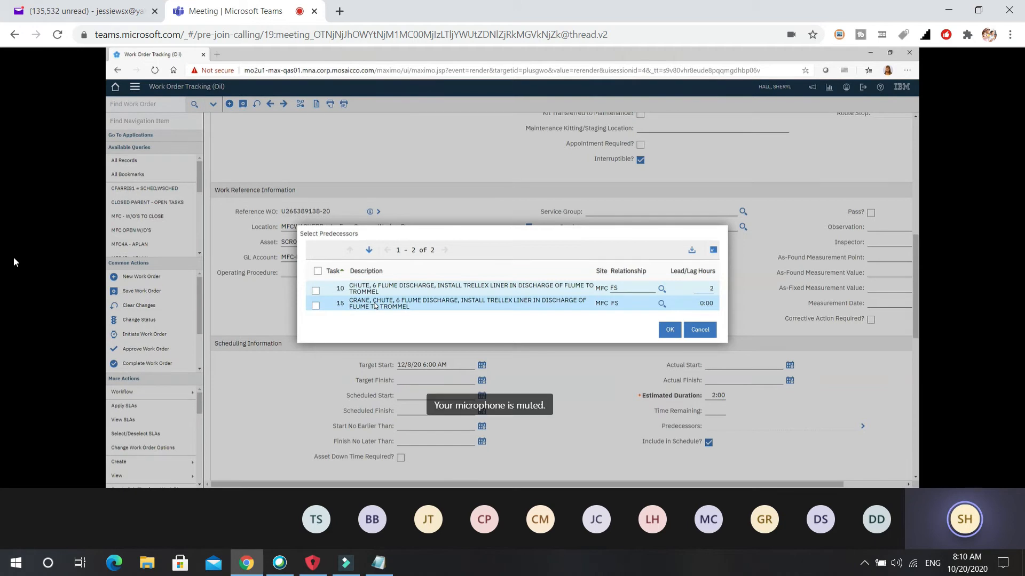
left_click(670, 329)
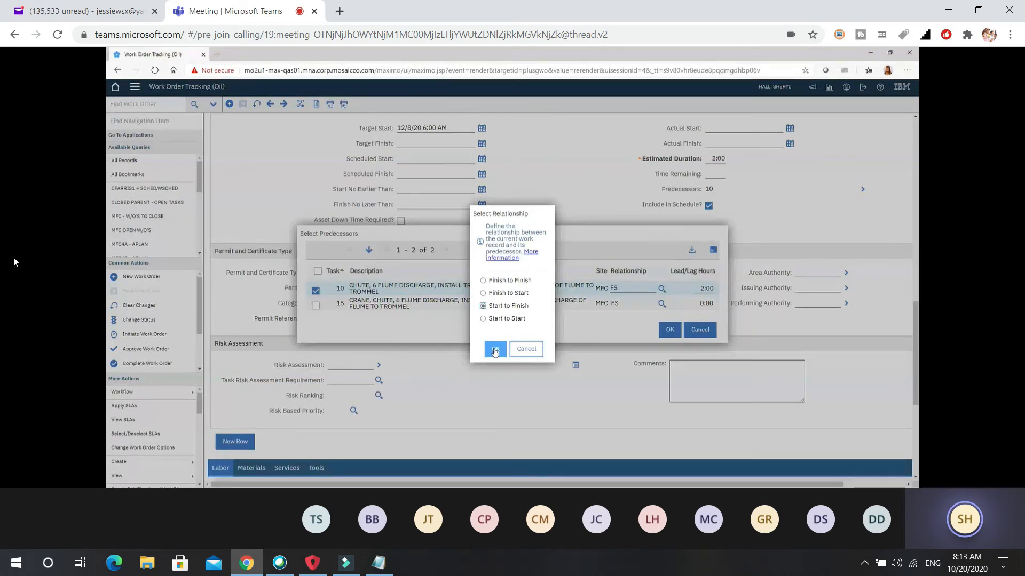
- Set task 20's relationship with predecessor task 10 to Start to Start, and review the planned labor rows
left_click(483, 319)
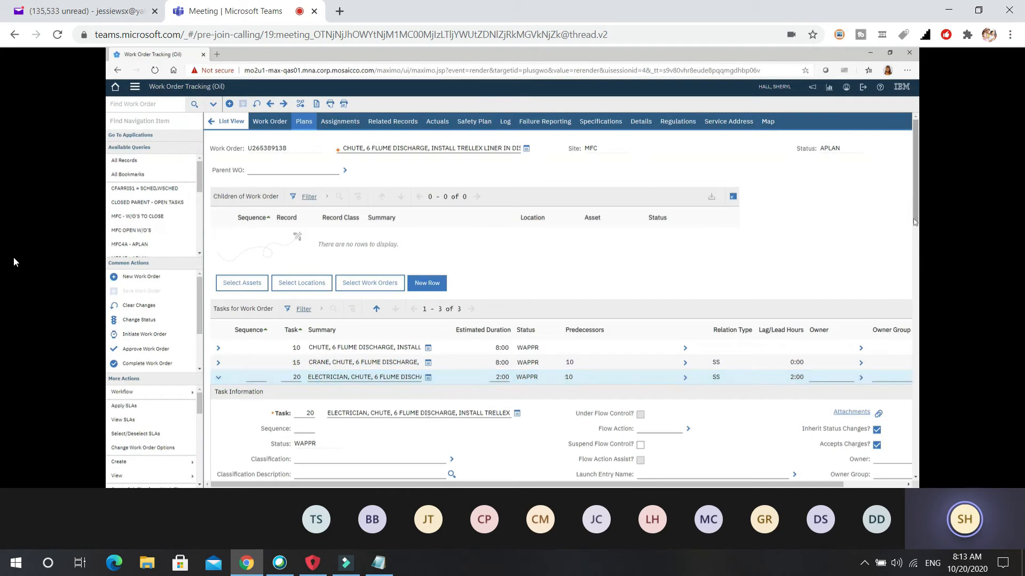
scroll(916, 214, "down", 6)
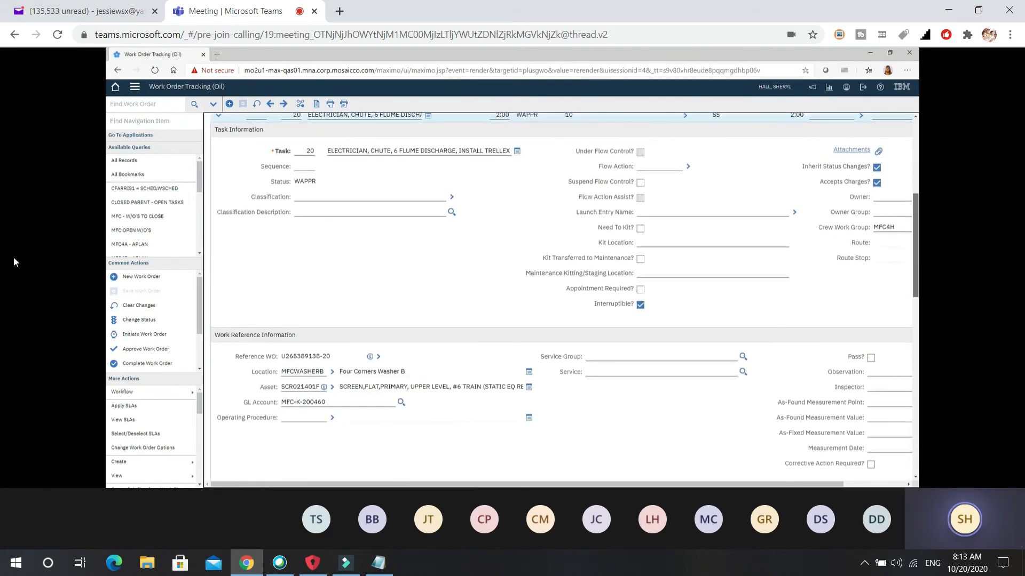
scroll(914, 466, "down", 10)
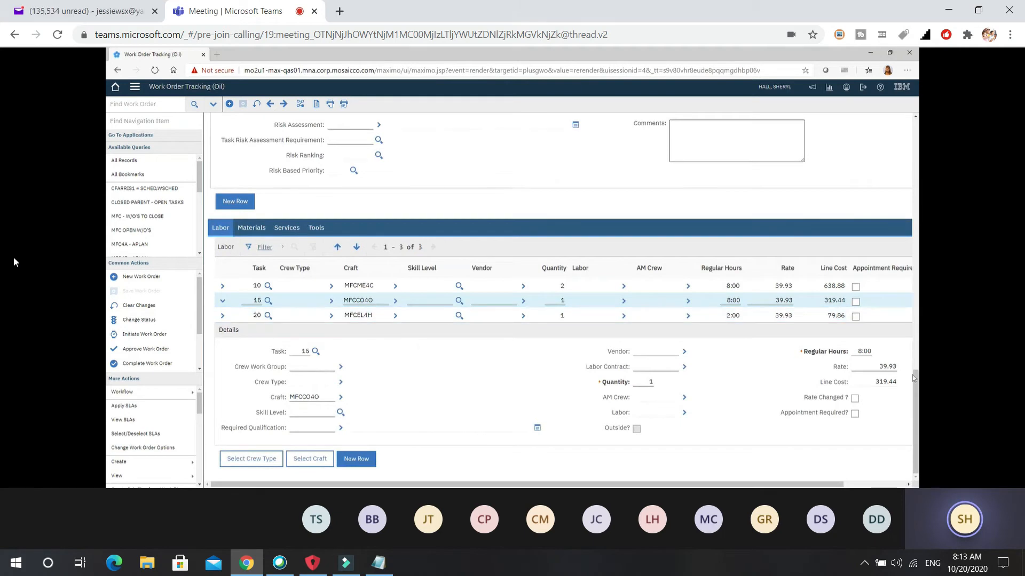
left_click_drag(914, 396, 913, 141)
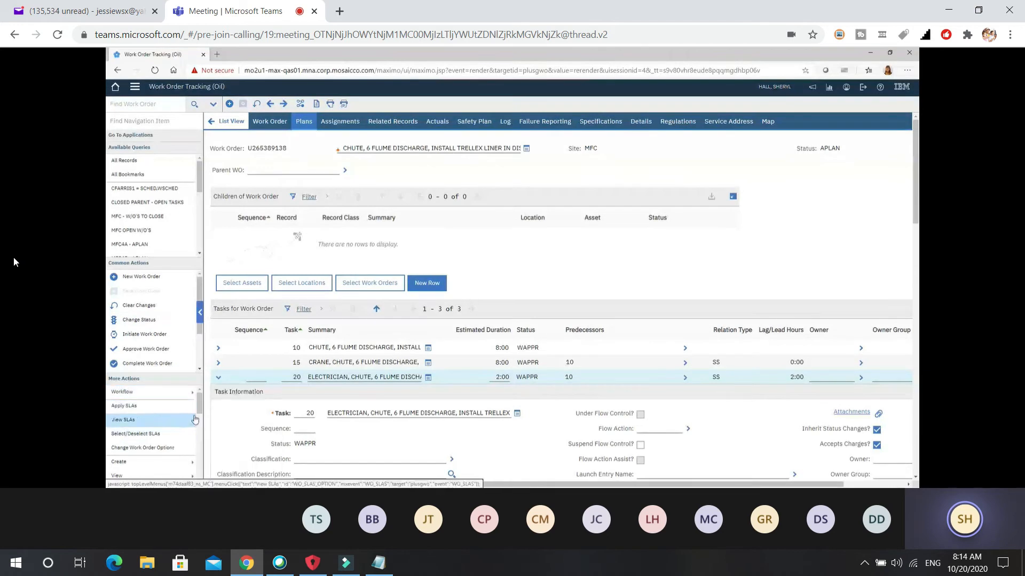
- Start creating a job plan from the work plan of the current work order
left_click_drag(200, 408, 200, 420)
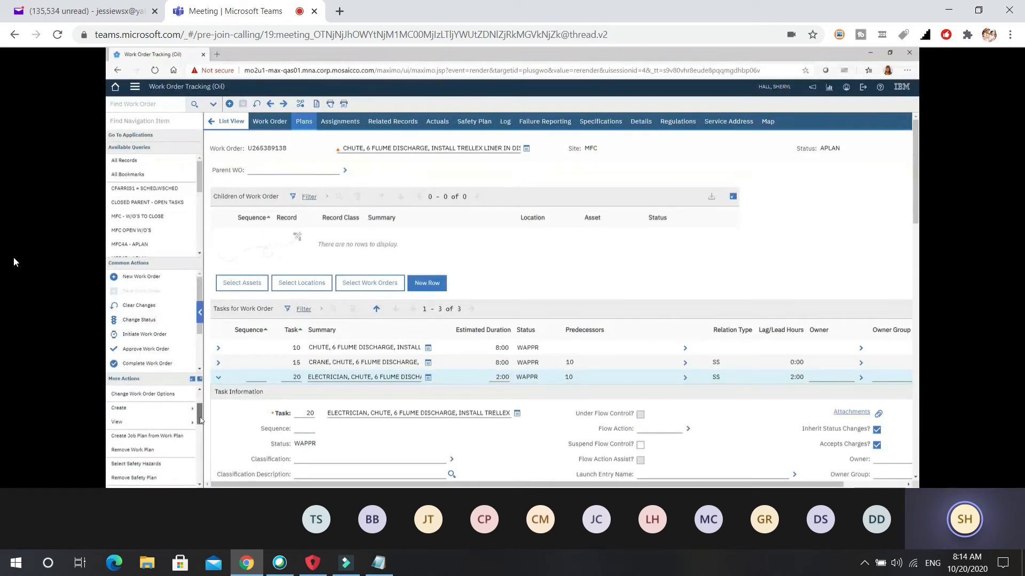
left_click(133, 436)
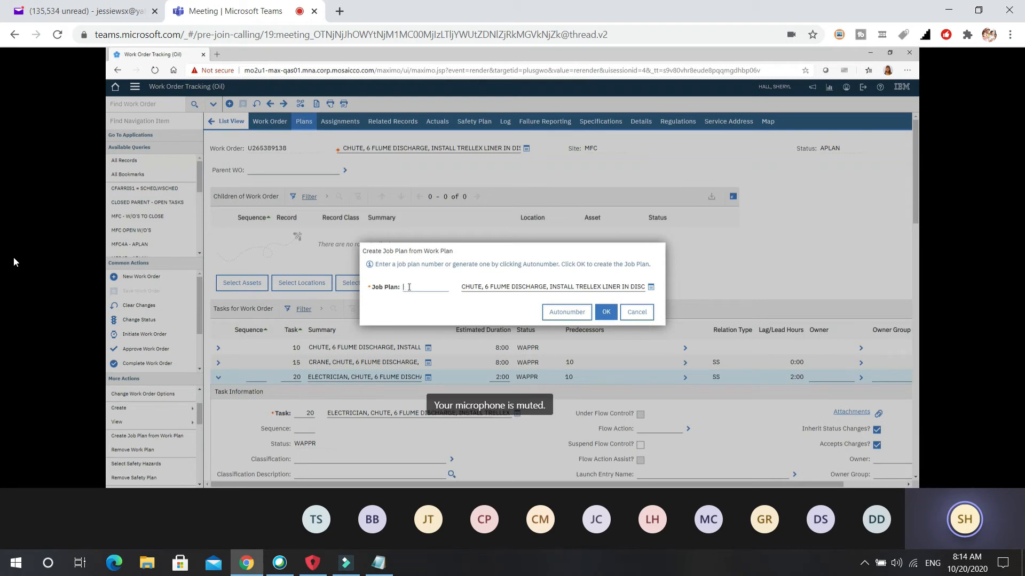
type("46")
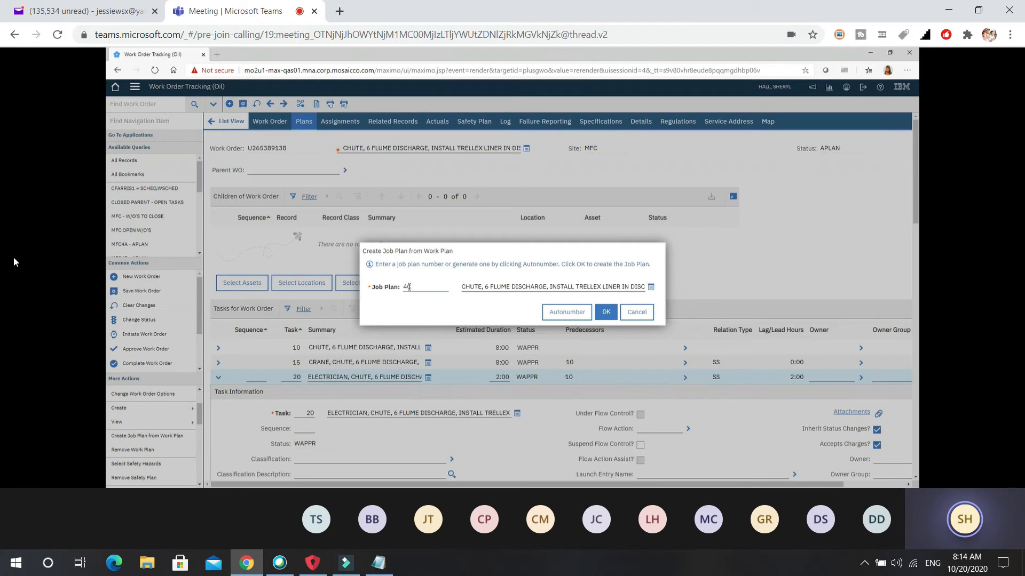
type("FLUME")
key("BackSpace")
key("BackSpace")
key("BackSpace")
key("BackSpace")
key("BackSpace")
key("BackSpace")
- Generate the job plan number automatically
left_click(566, 313)
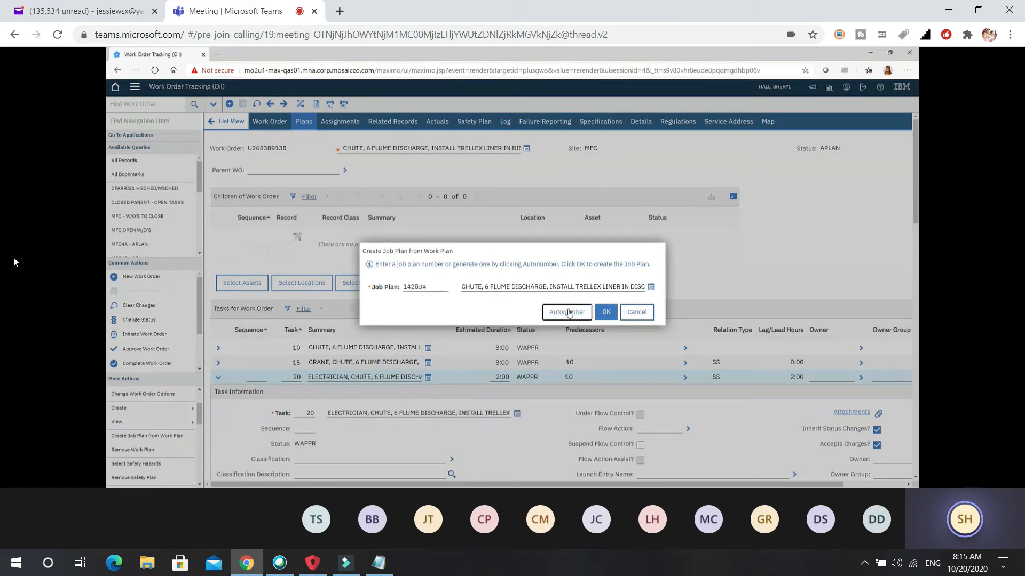
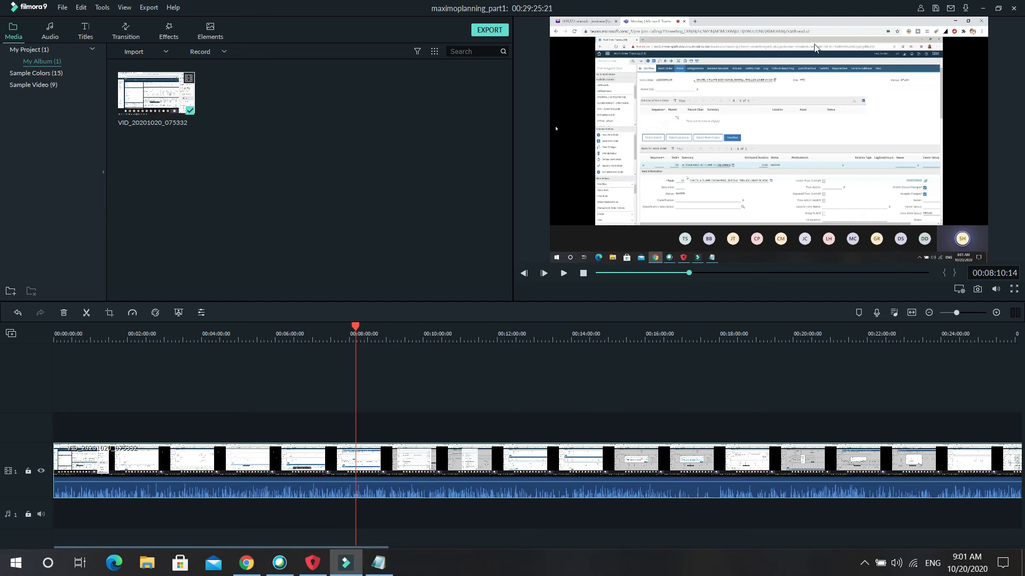
- Return to the Maximo work order and add a task 20 labor row with craft CLUME02 from the CLU craft list
left_click(984, 10)
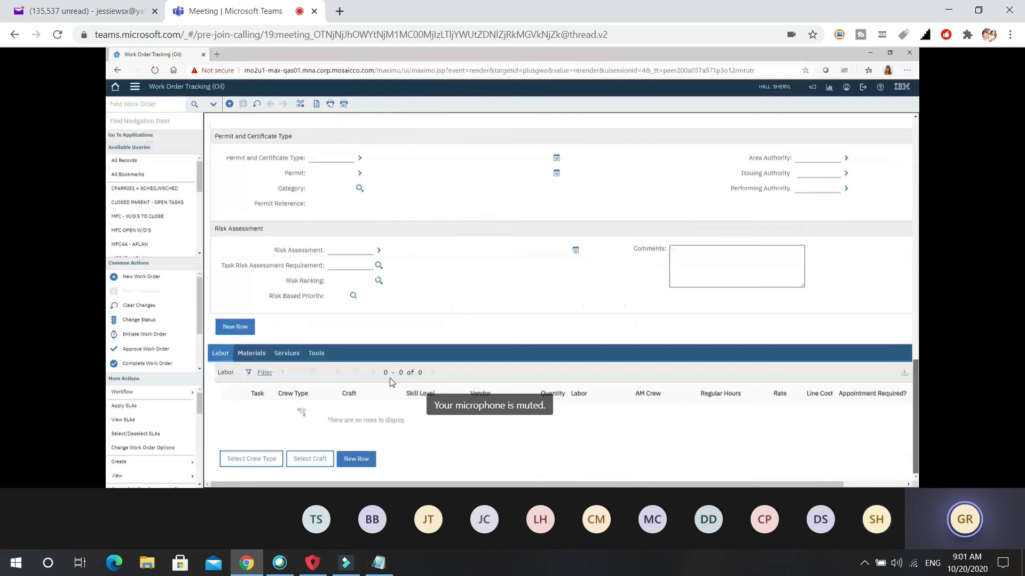
left_click(356, 459)
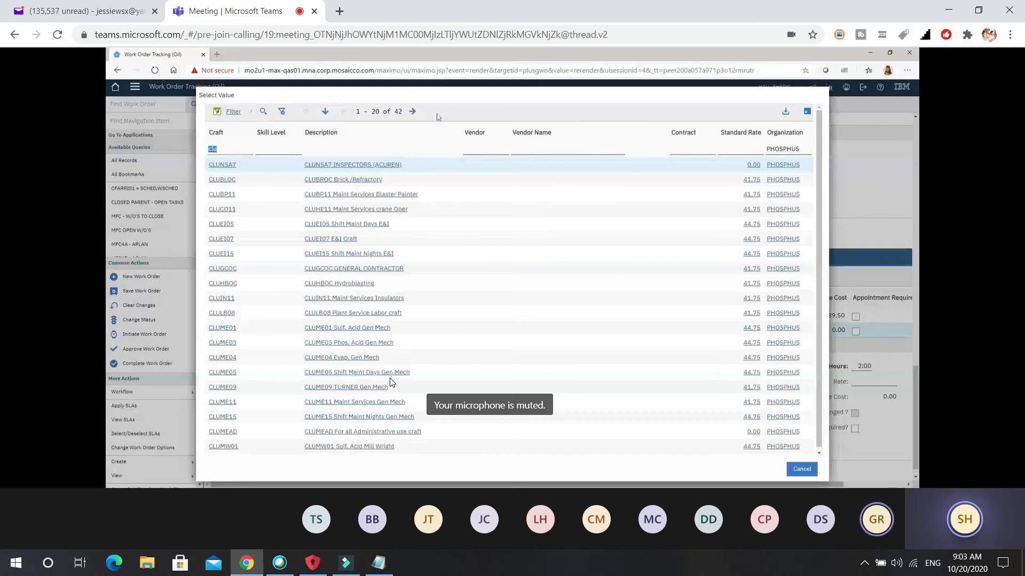
left_click(413, 112)
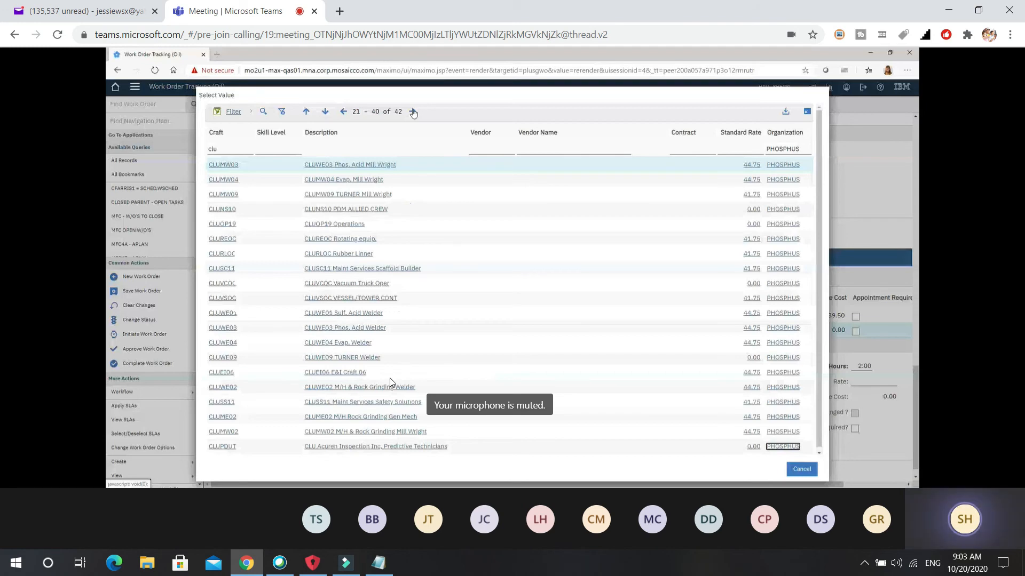
left_click(390, 383)
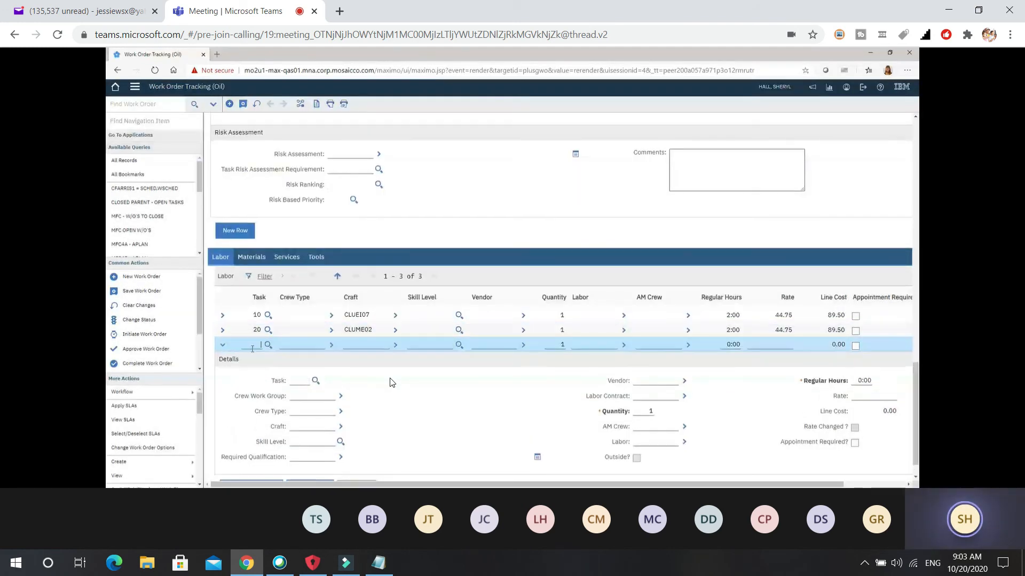
- Fill in a planned labor row for task 30 with craft CLUME02
type("0")
left_click(371, 345)
type("CLUME02")
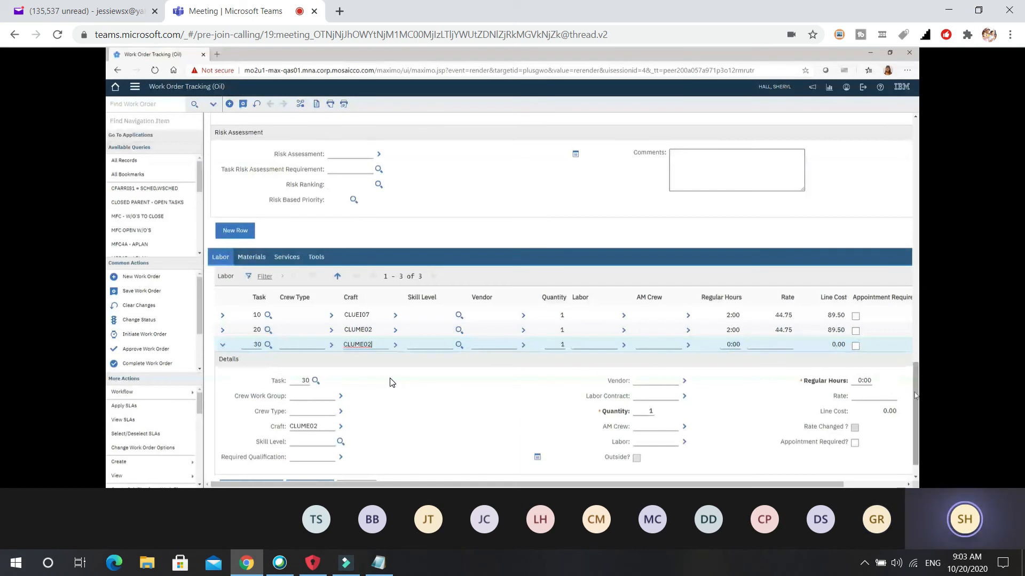
scroll(393, 382, "down", 1)
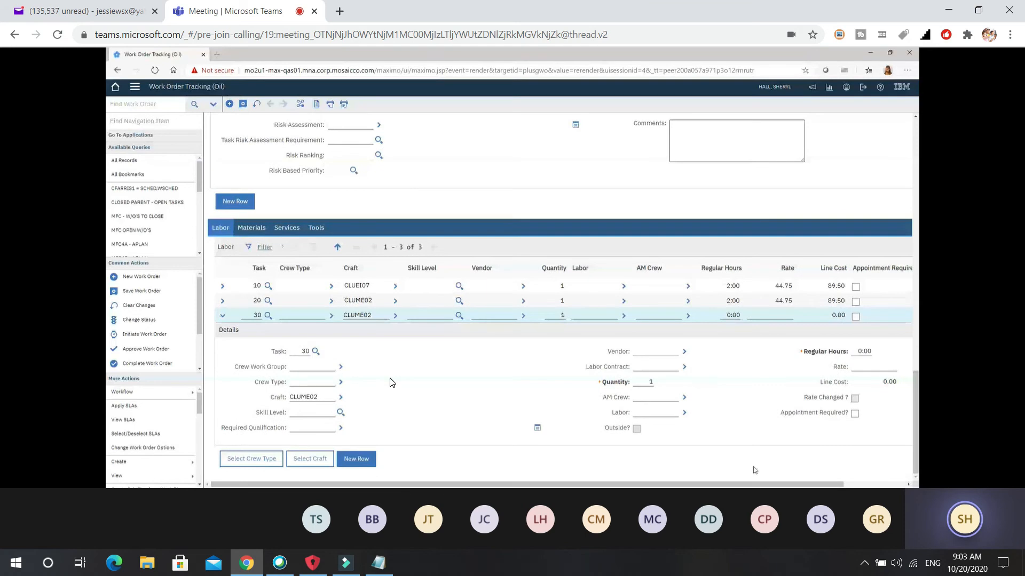
- Add a planned labor row for task 40 with craft CLUEI07 and 1:00 regular hours, and save the work order
left_click(356, 459)
type("40")
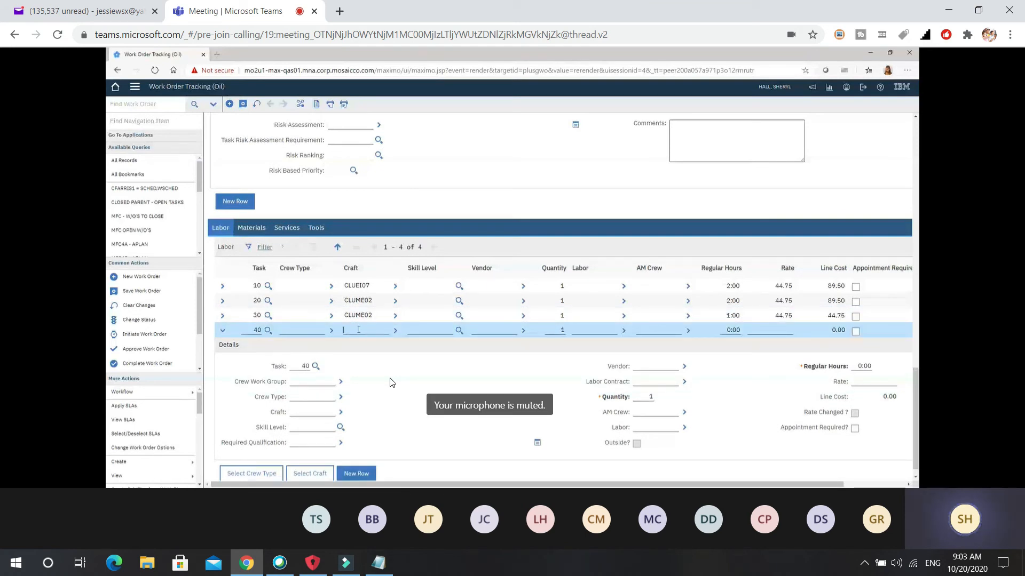
type("CLU")
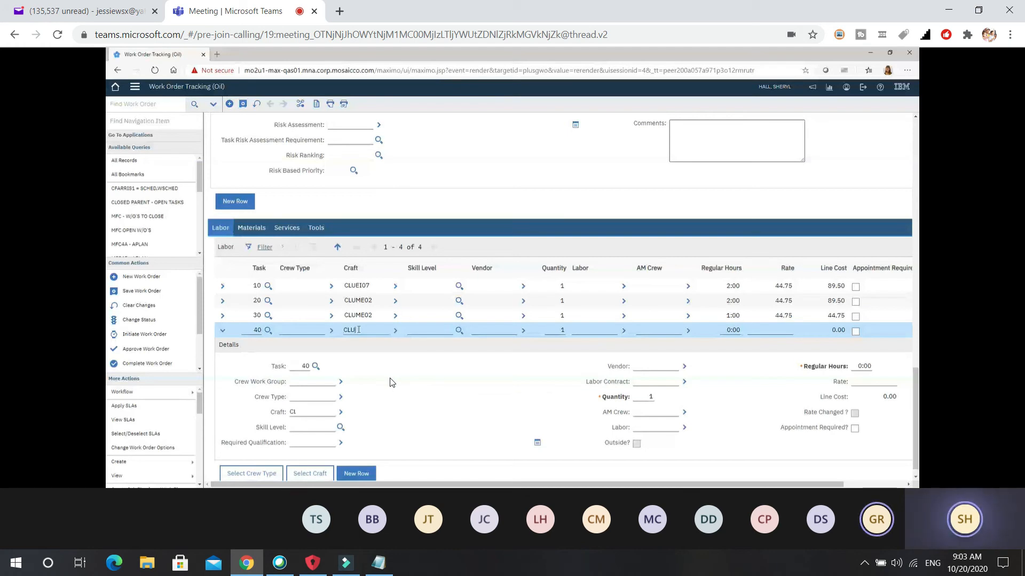
type("EI07")
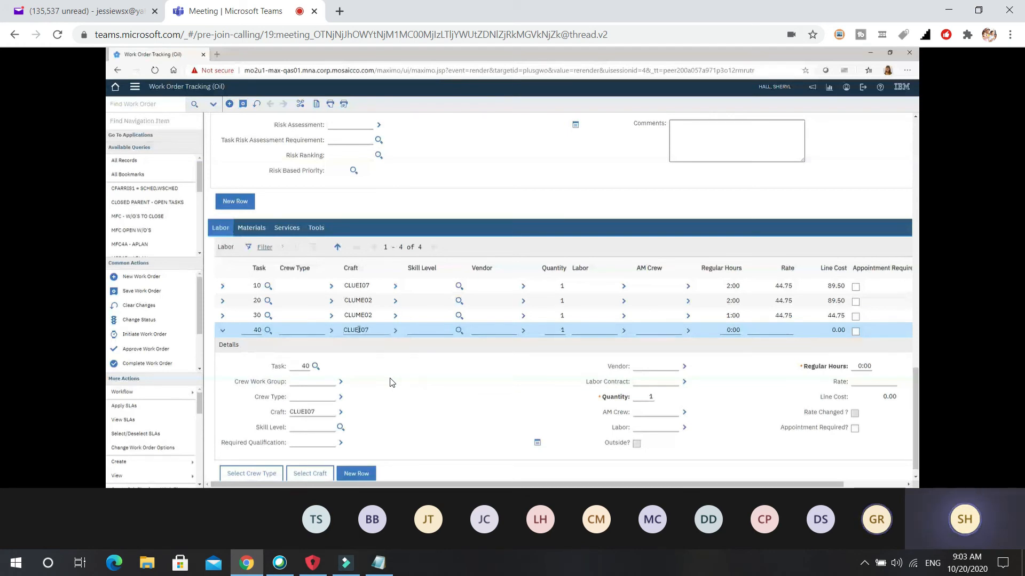
key("alt+s")
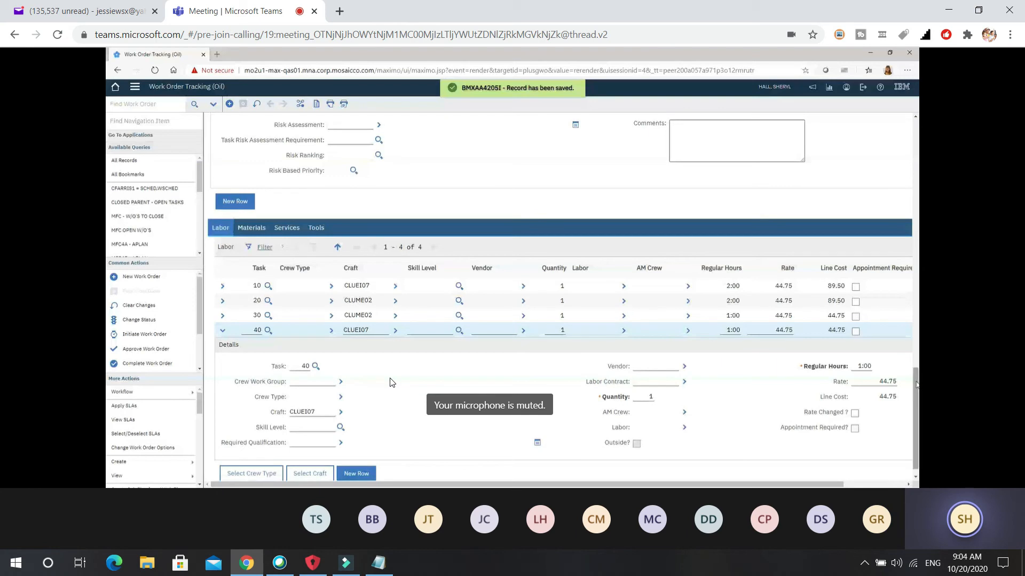
- Review the craft codes planned for tasks 10 to 40 against the work order's tasks
left_click_drag(916, 384, 914, 126)
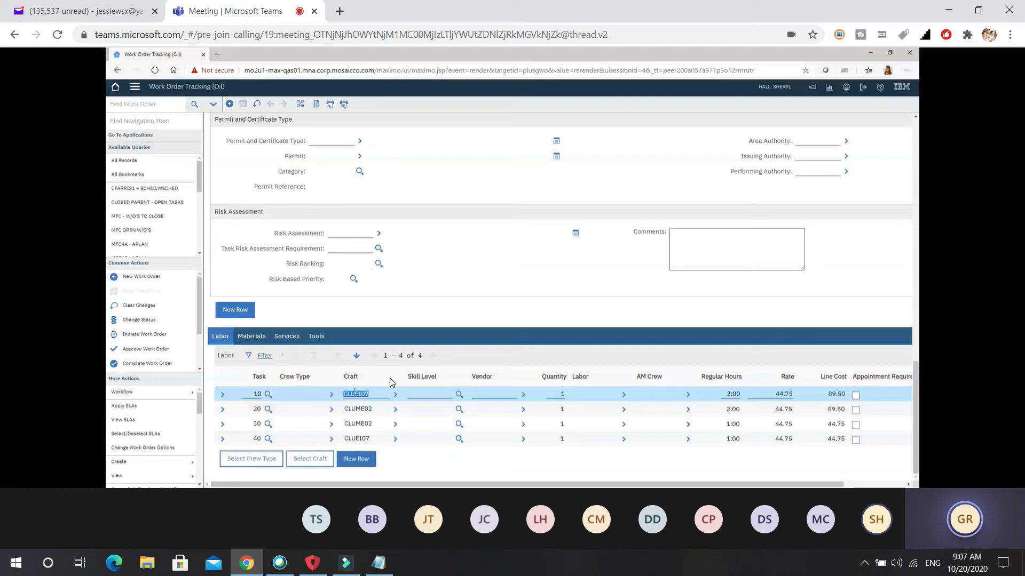
left_click(355, 393)
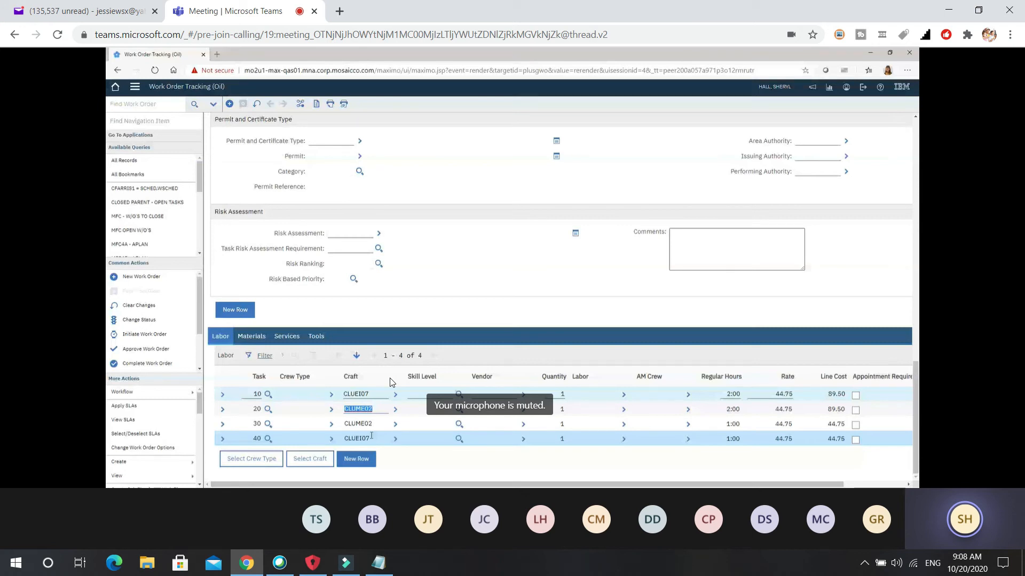
scroll(393, 382, "up", 2)
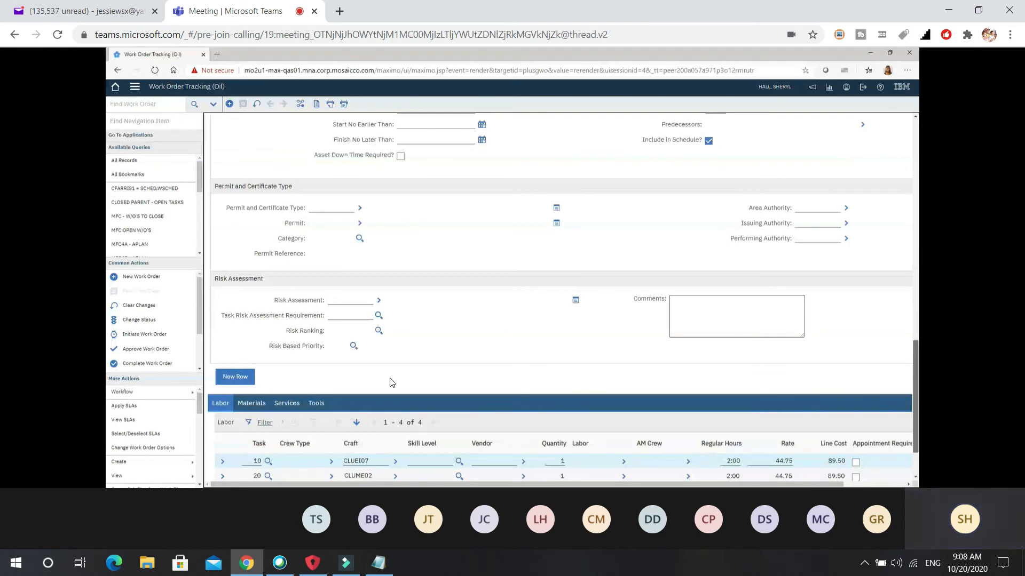
scroll(392, 382, "up", 10)
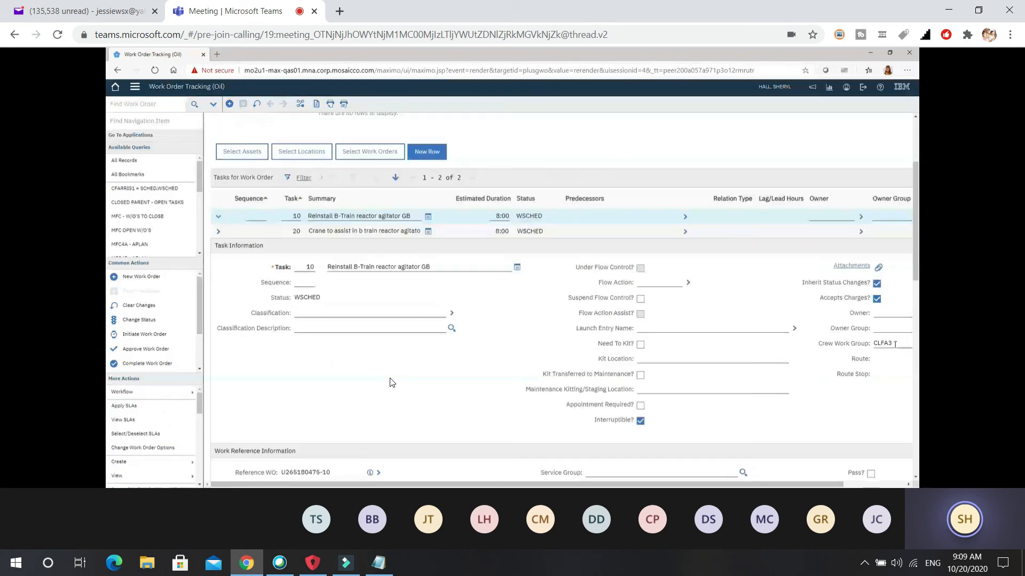
- Check the crew work group of the crane task 20, and collapse its details to view the labor rows
left_click(219, 232)
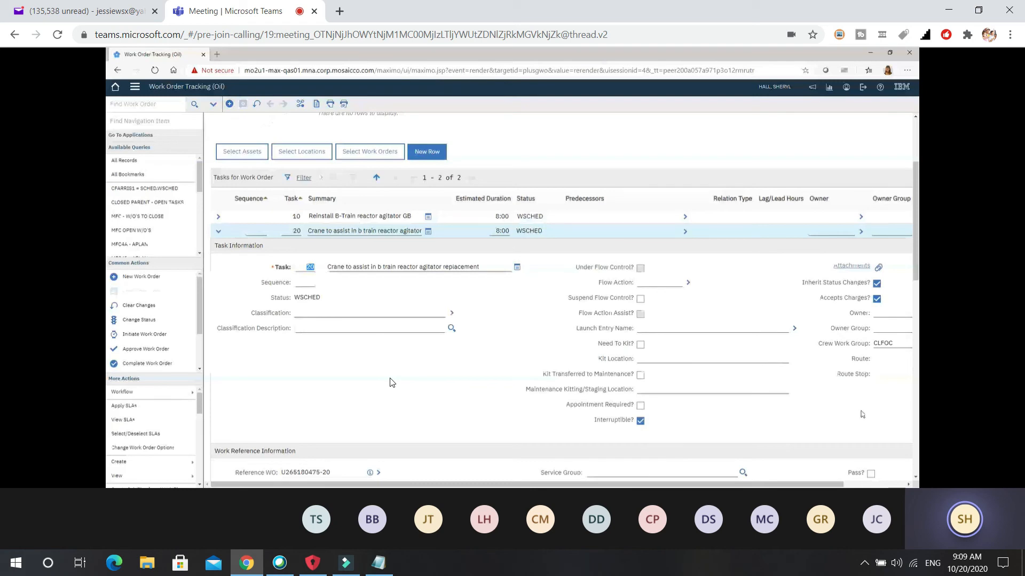
left_click(219, 233)
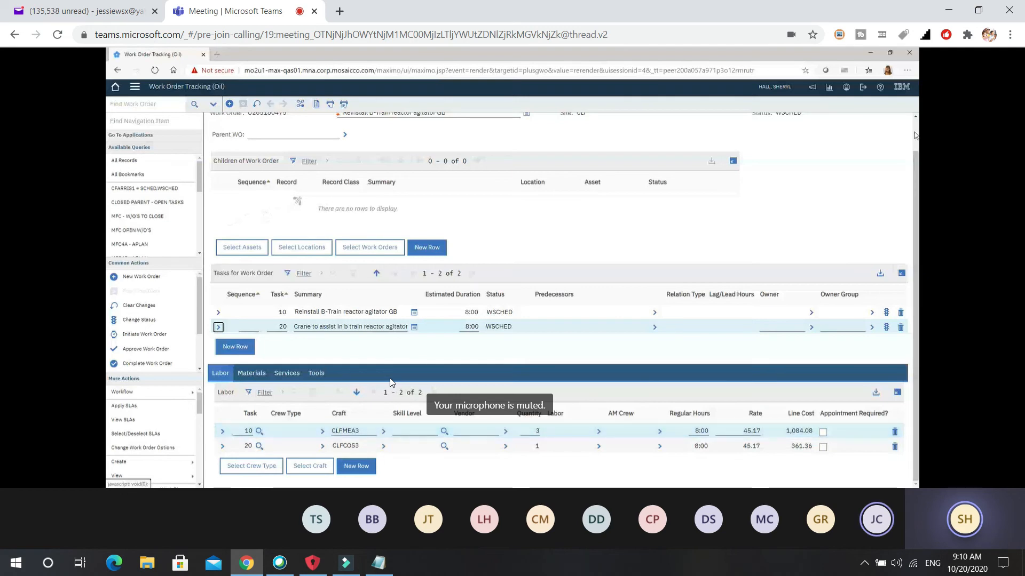
scroll(715, 257, "up", 2)
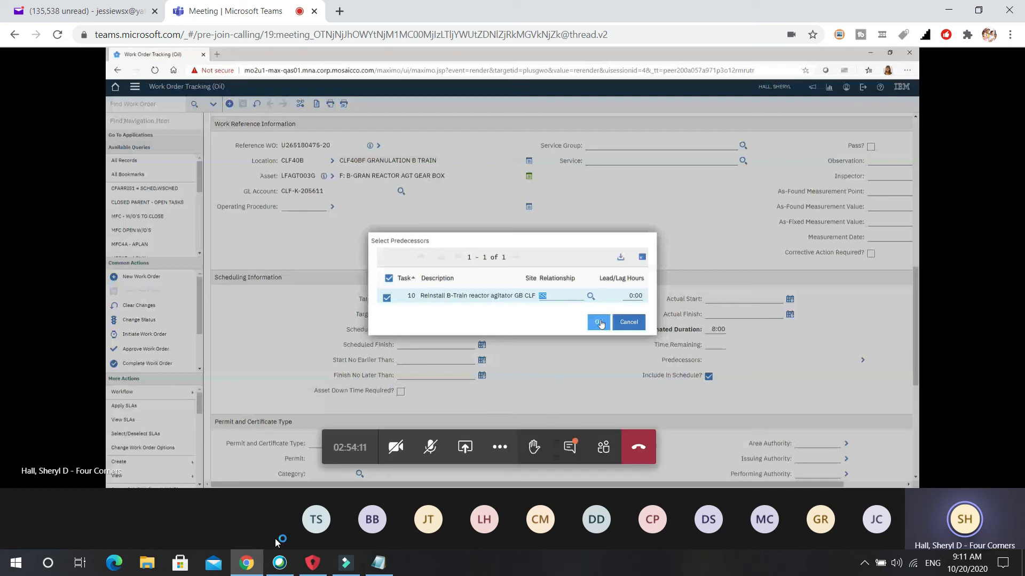
- Switch to Notepad, add a new line at the end of oct20practice.txt, save the file and minimize the window
left_click(378, 563)
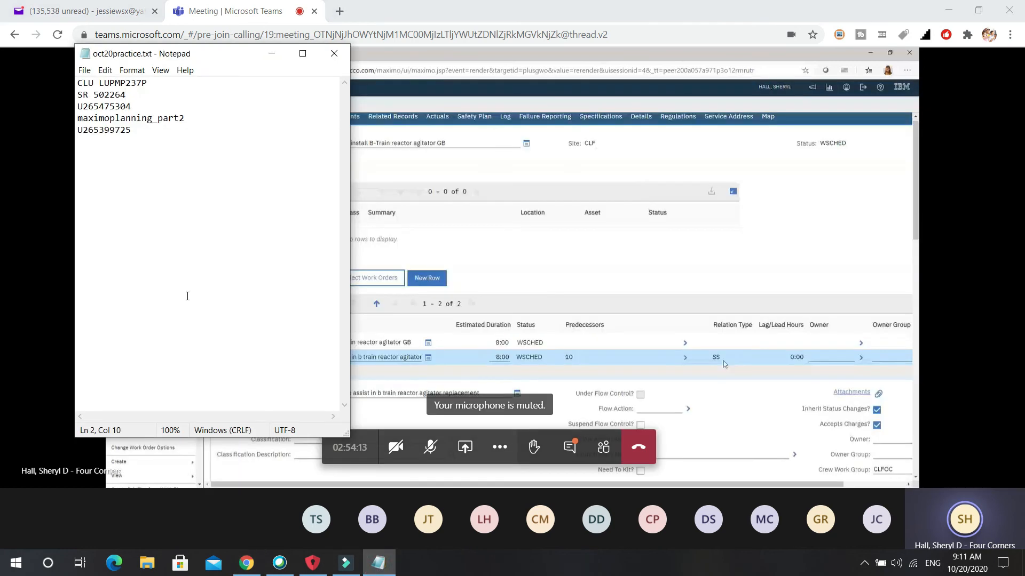
left_click(137, 130)
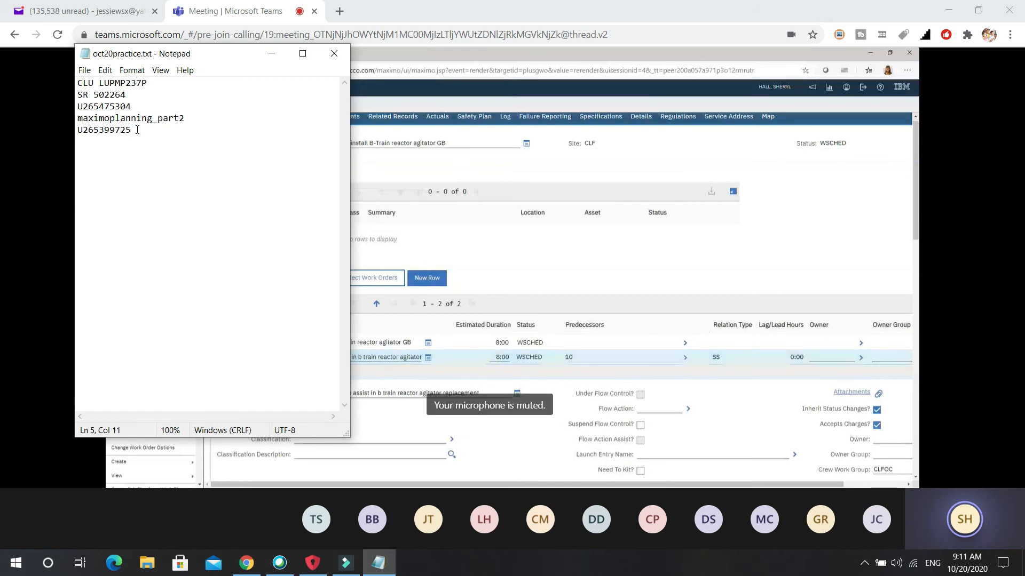
key("Return")
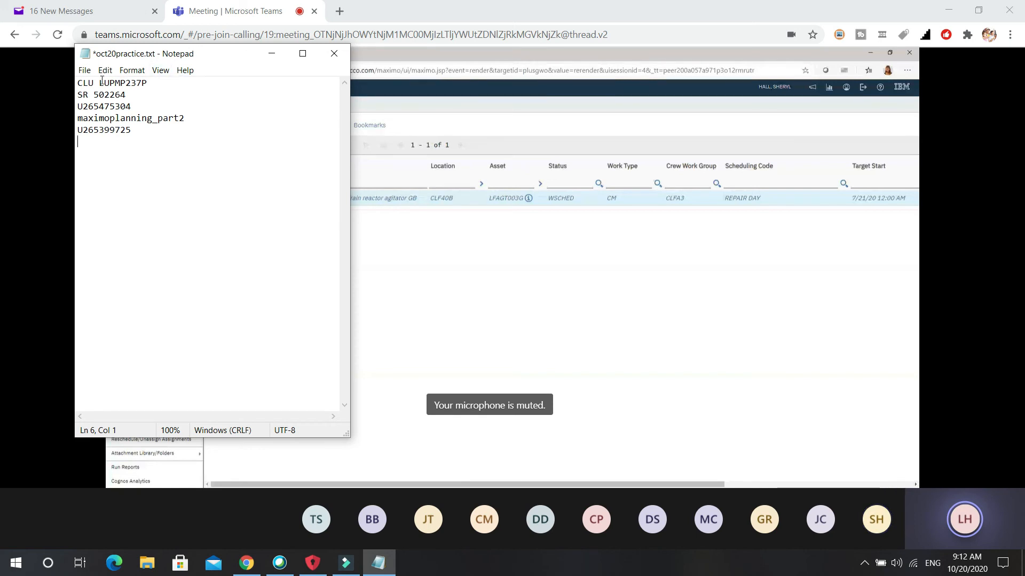
left_click(85, 71)
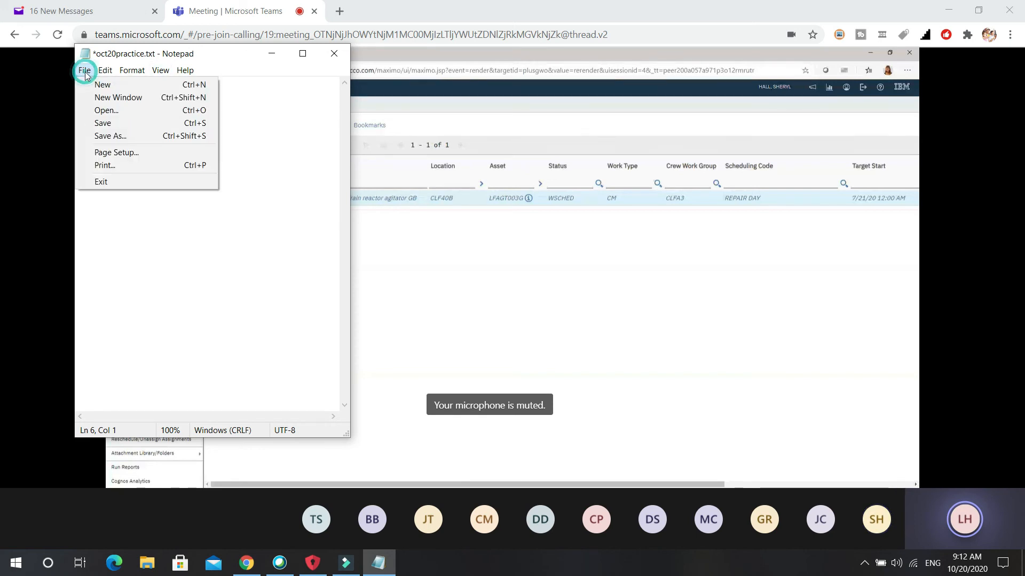
left_click(101, 123)
left_click(271, 53)
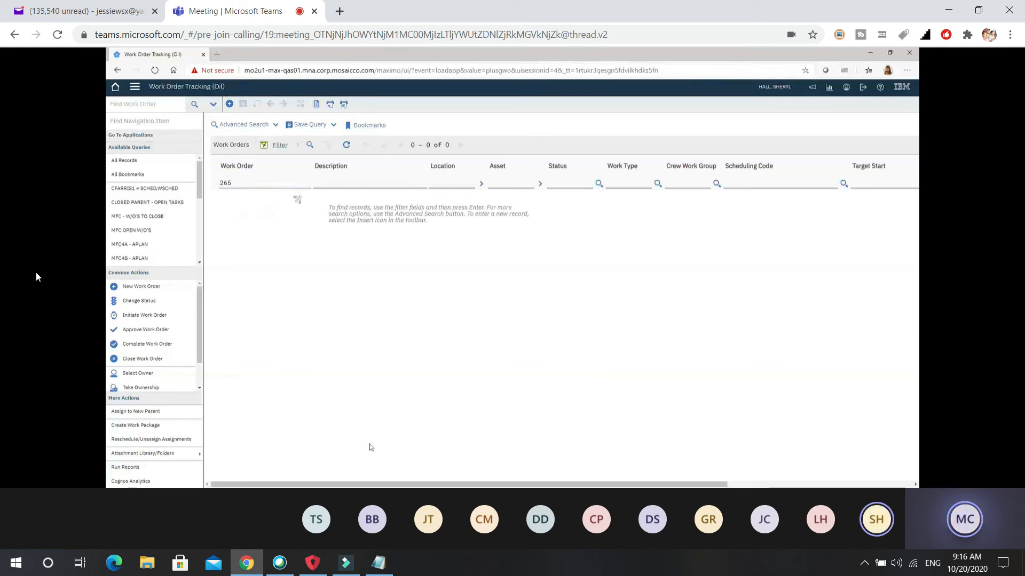
- Enter the work order number in the work order list filter, and close the work order history view
type("388167")
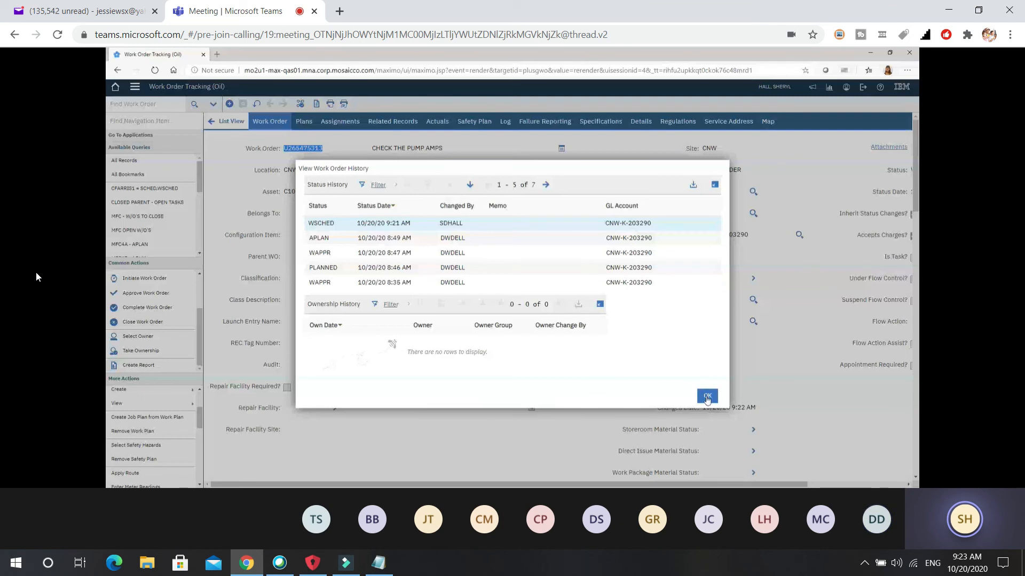
left_click(707, 396)
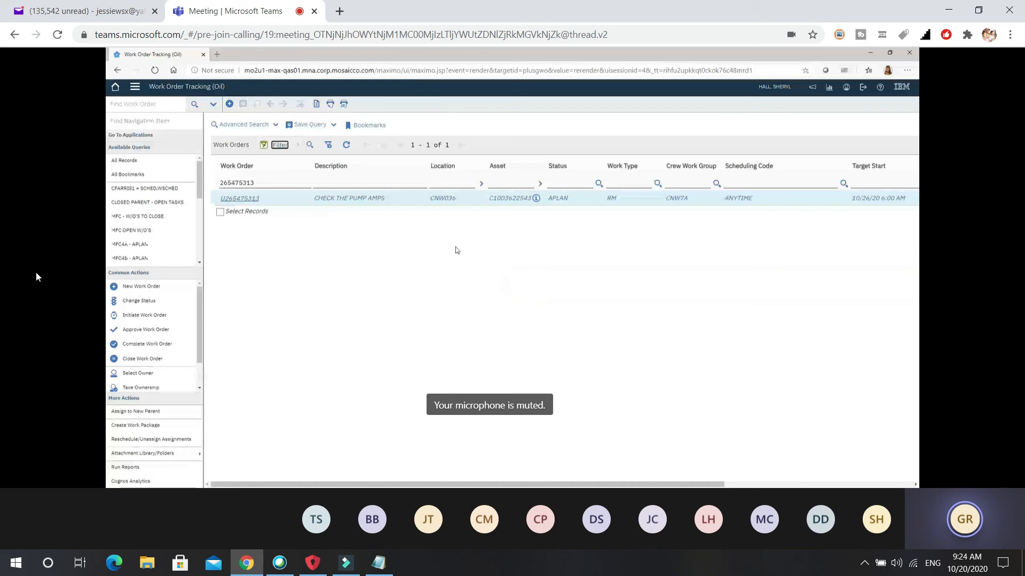
key("alt+Tab")
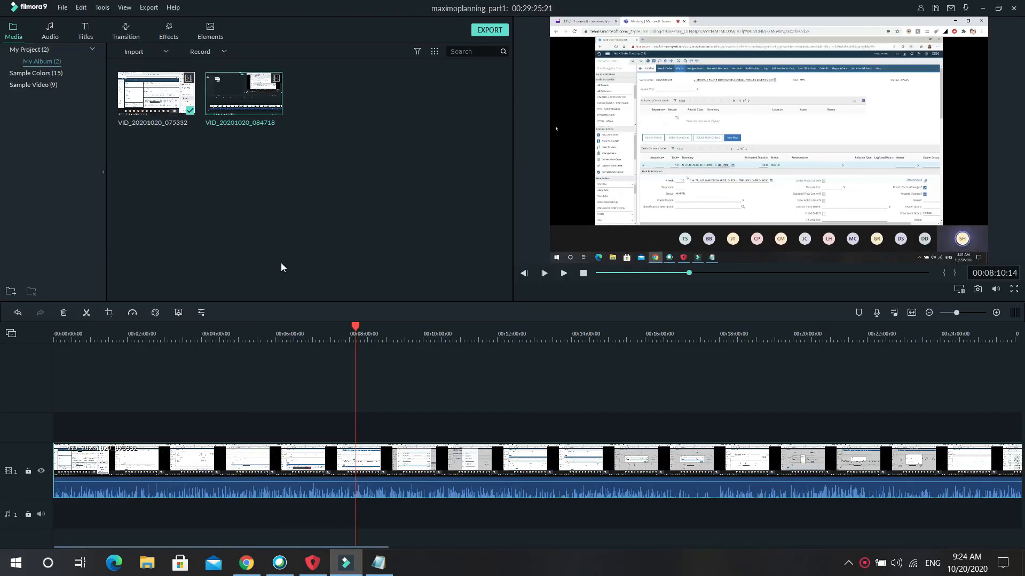
left_click(983, 9)
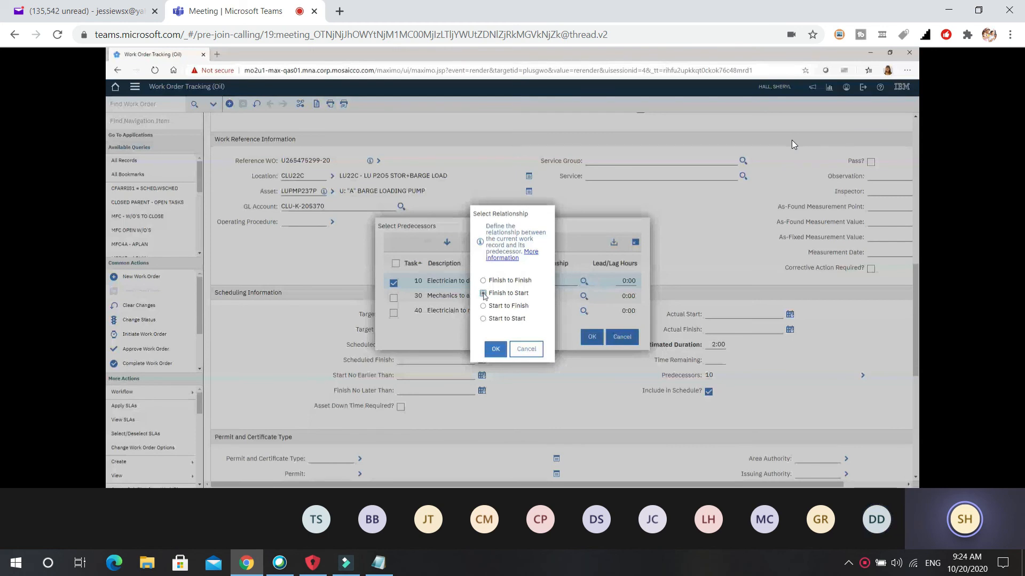
- Give predecessor task 10, which disconnects the motor, a Finish to Start relationship and confirm it for the current task
left_click(484, 294)
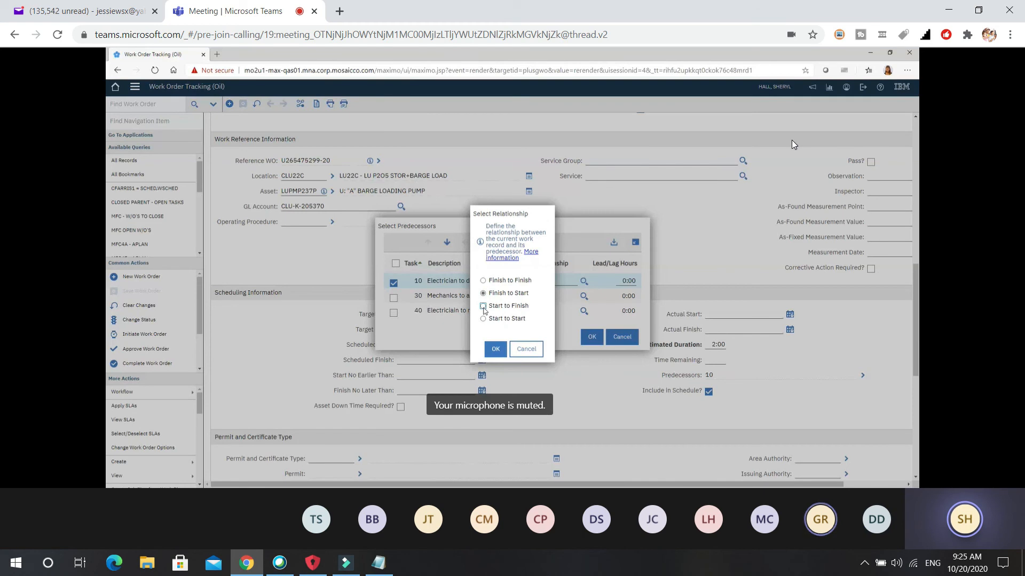
left_click(483, 306)
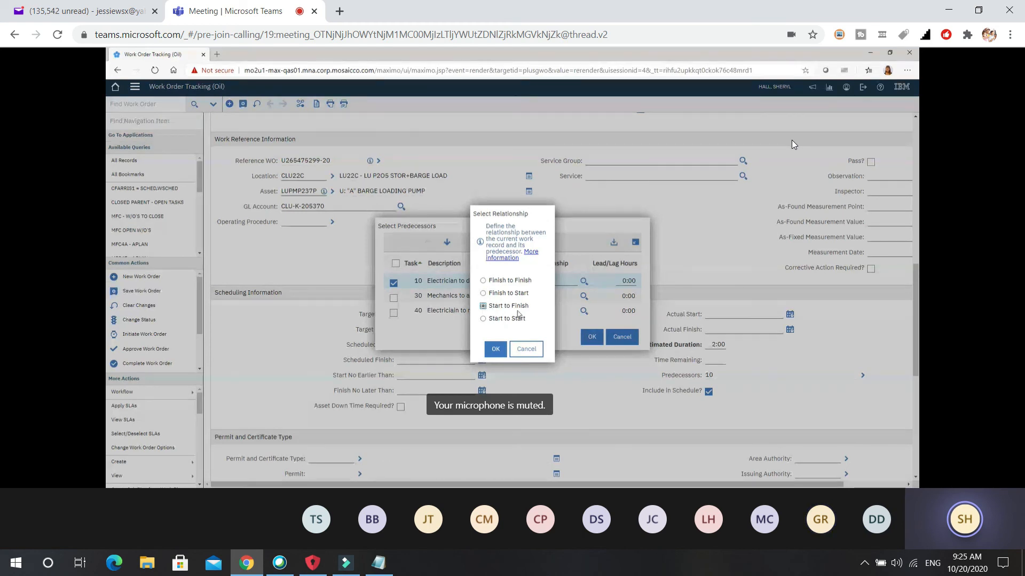
left_click(517, 316)
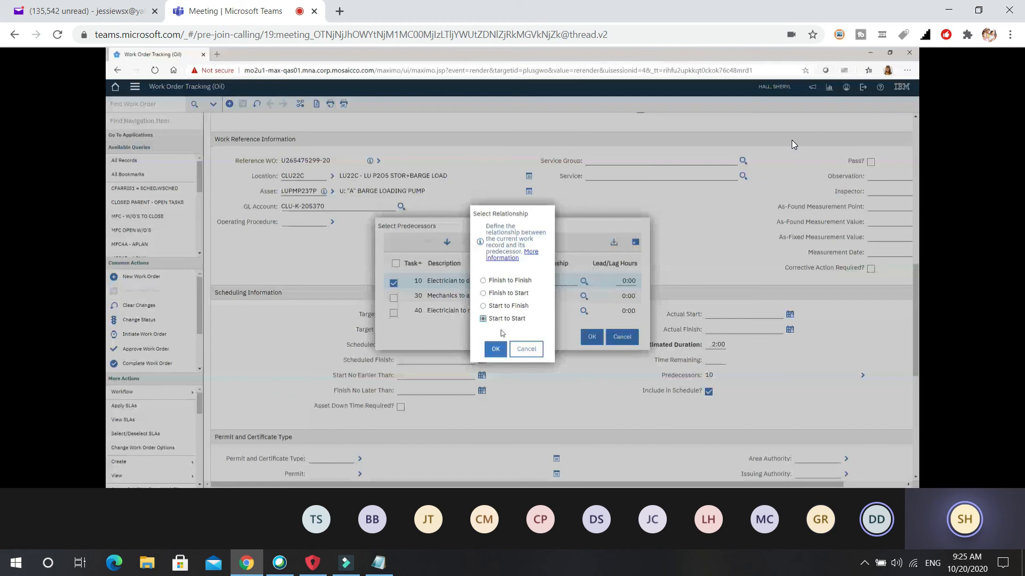
left_click(483, 294)
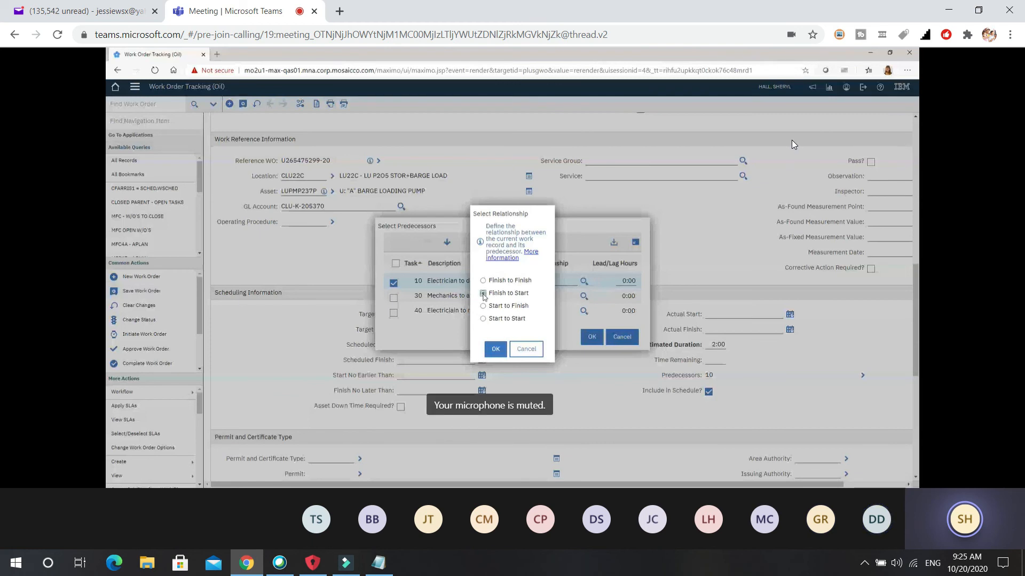
left_click(496, 349)
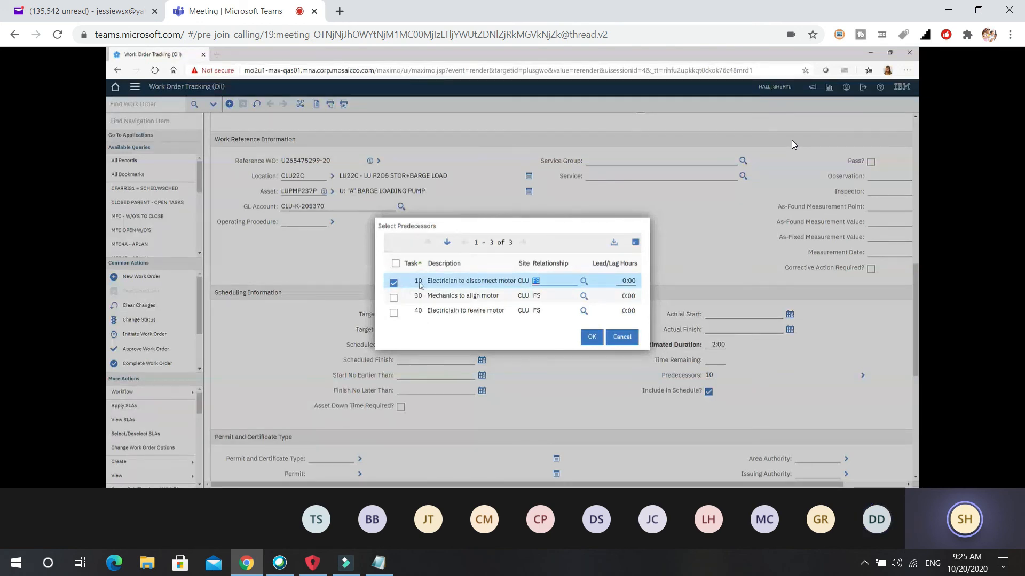
left_click(592, 338)
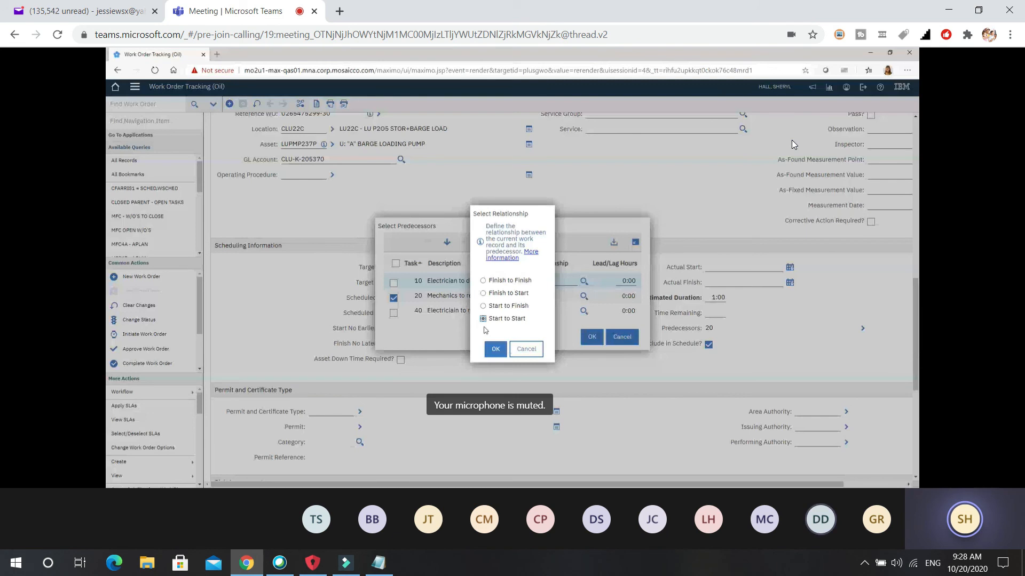
- Confirm task 20, which removes the motor, as the Finish to Start predecessor of the motor alignment task 30
left_click(496, 349)
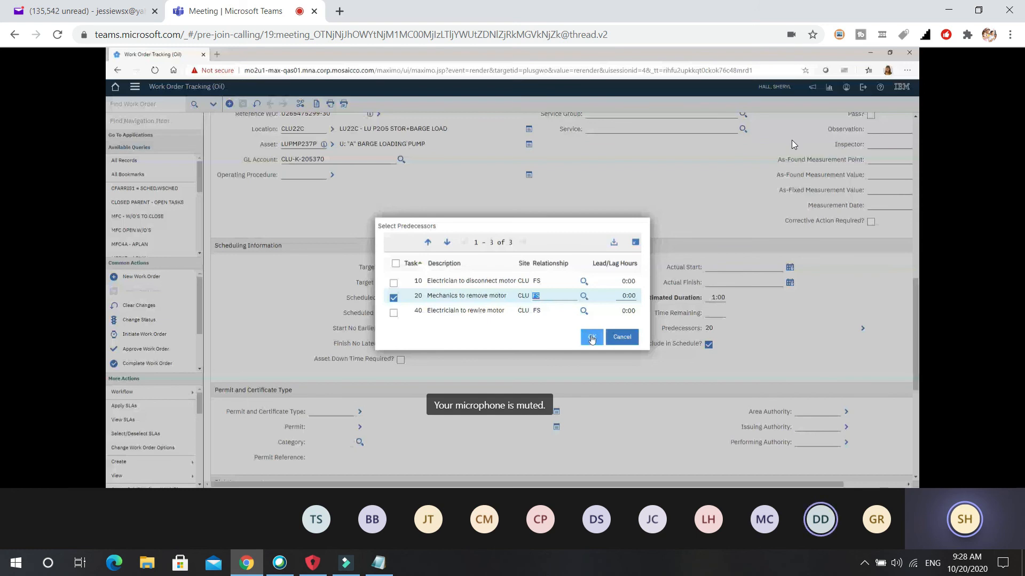
left_click(591, 338)
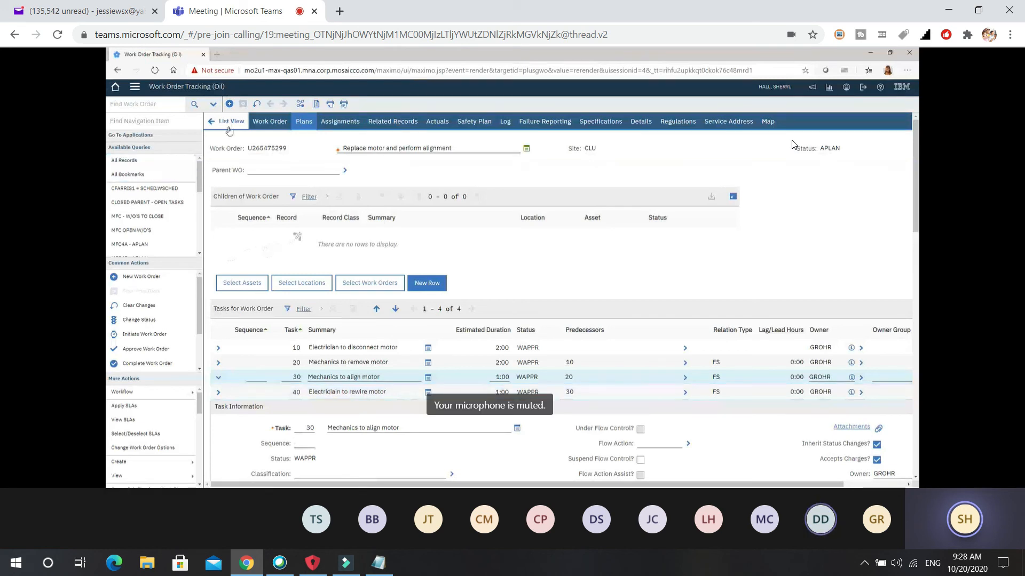
- Restore the advanced search to application defaults and find work orders with crew work group MFC4C and status =WSCHED
left_click(194, 105)
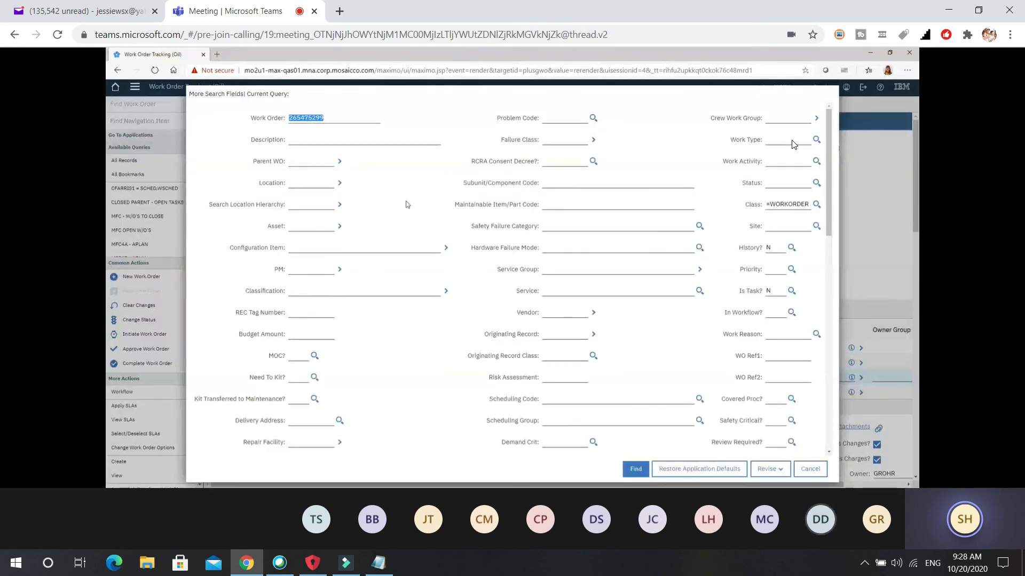
left_click(695, 469)
left_click(788, 118)
type("MF")
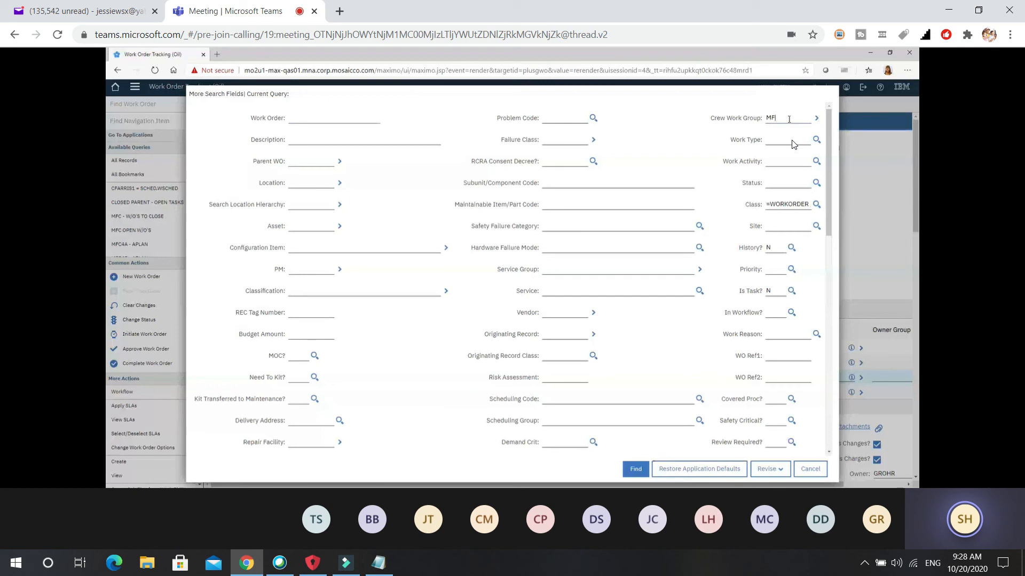
type("C4C")
left_click(794, 184)
type("=WSCHED")
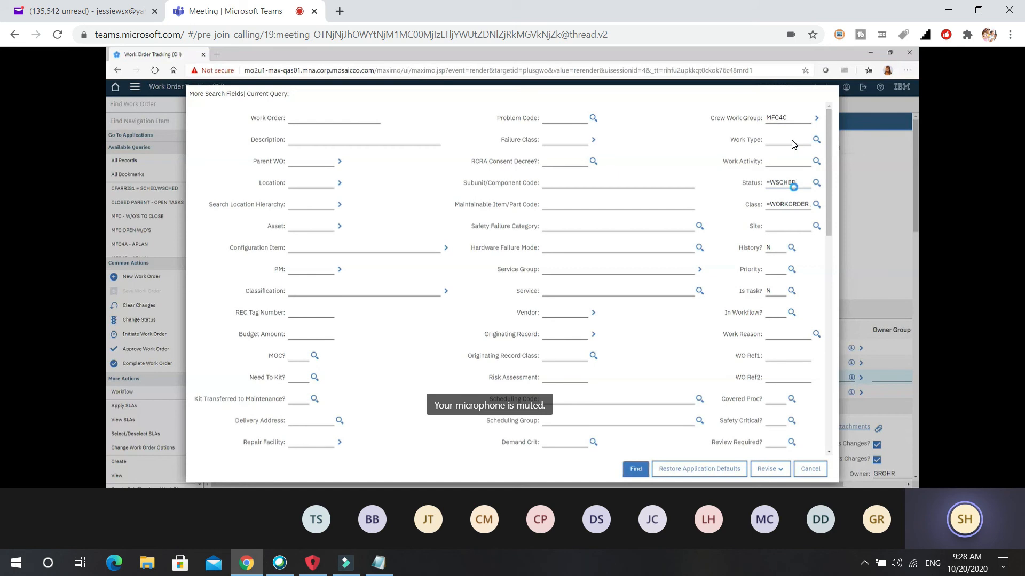
key("Return")
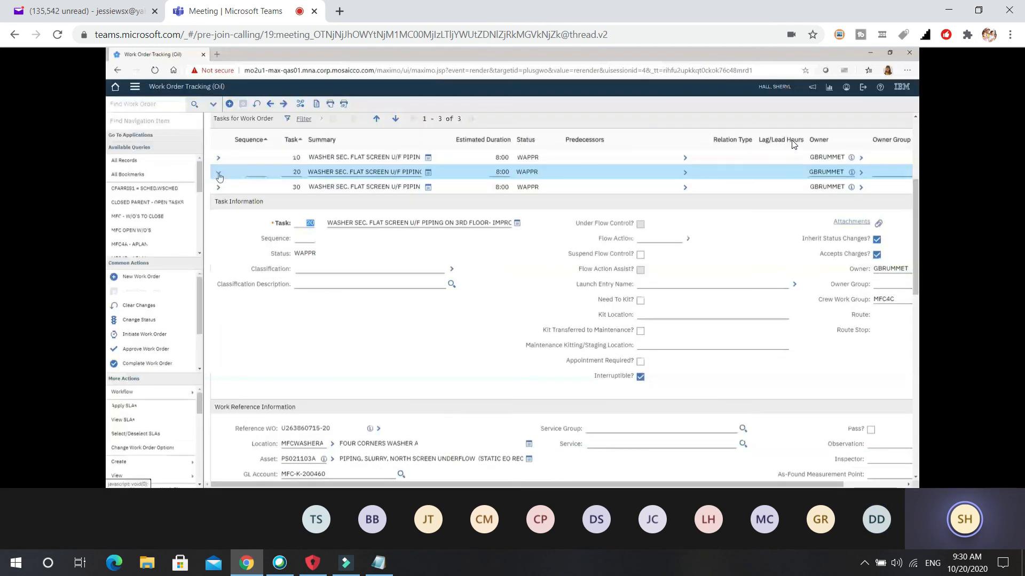
- Assign task 10 as the Finish to Start predecessor of task 20 with 8 lead/lag hours
left_click_drag(913, 271, 917, 372)
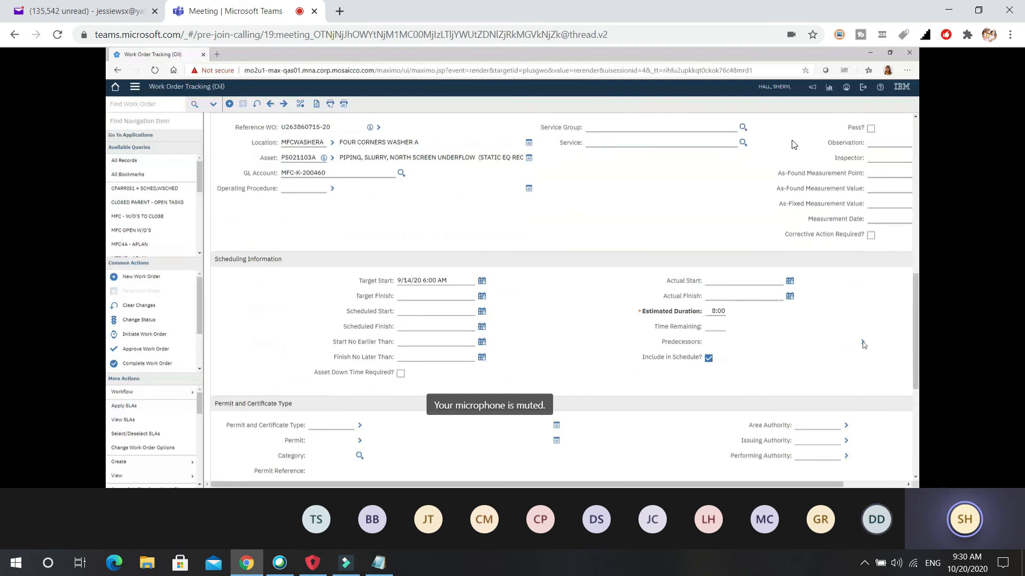
left_click(862, 341)
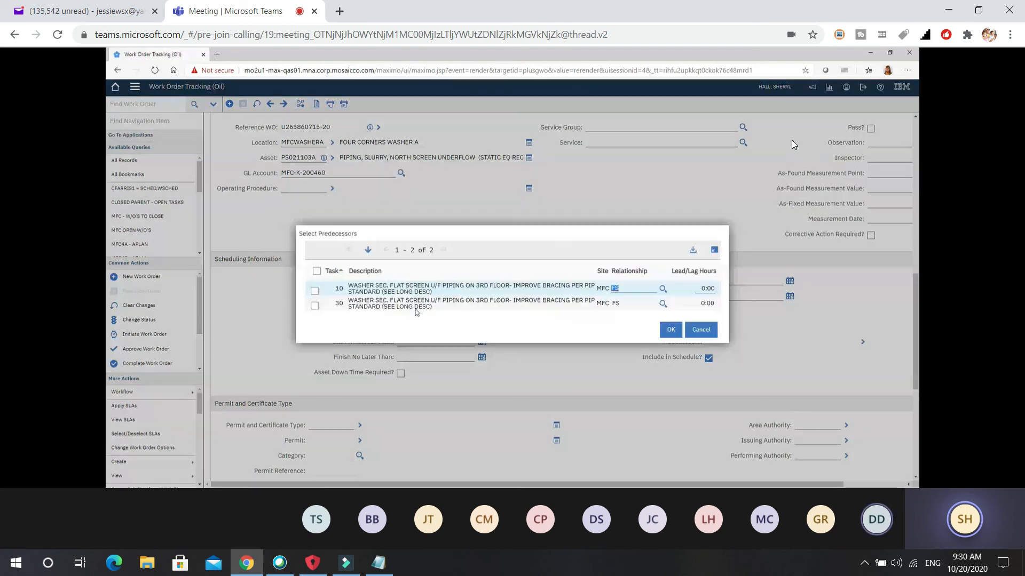
left_click(314, 291)
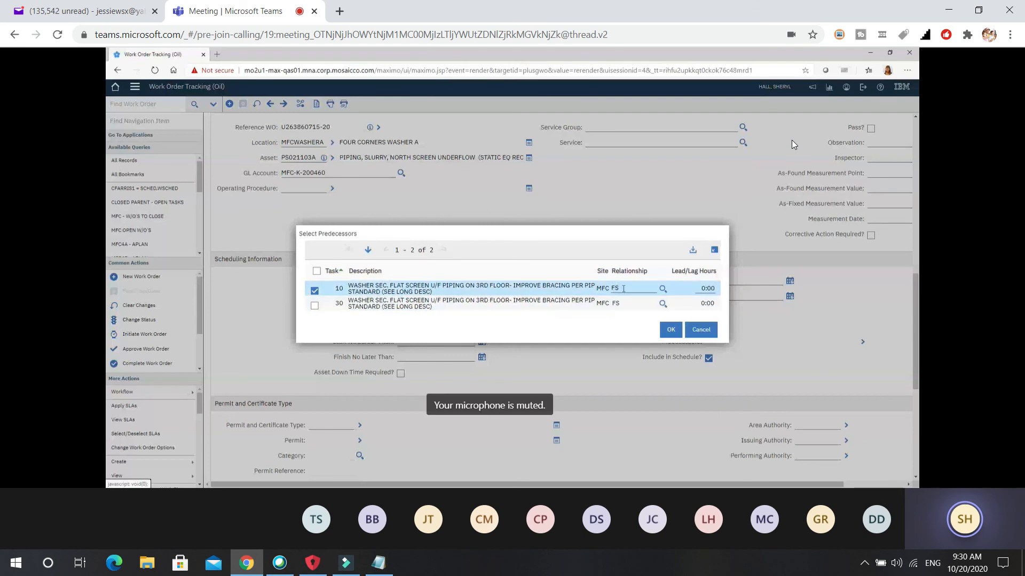
left_click(711, 289)
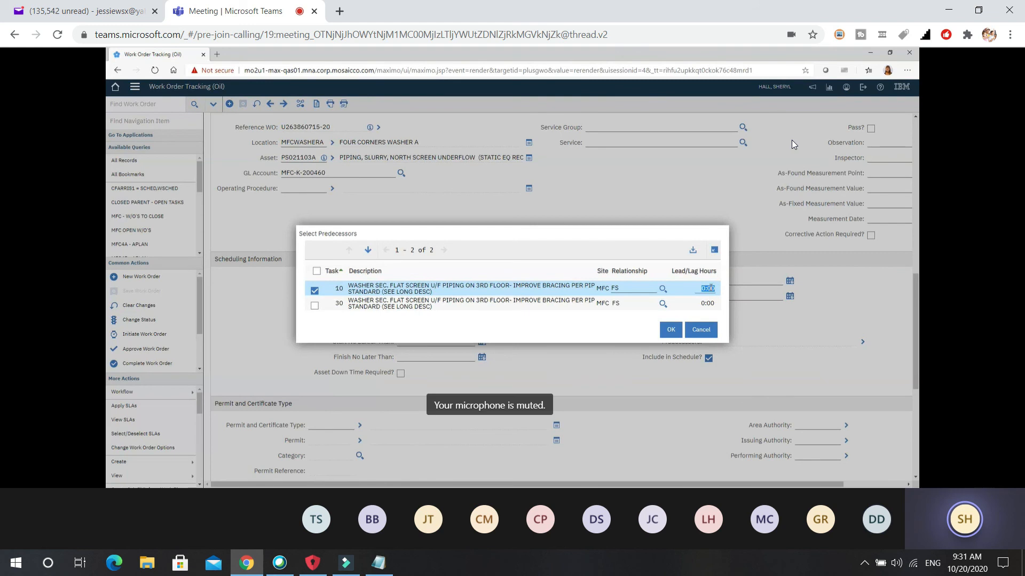
type("8")
left_click(671, 331)
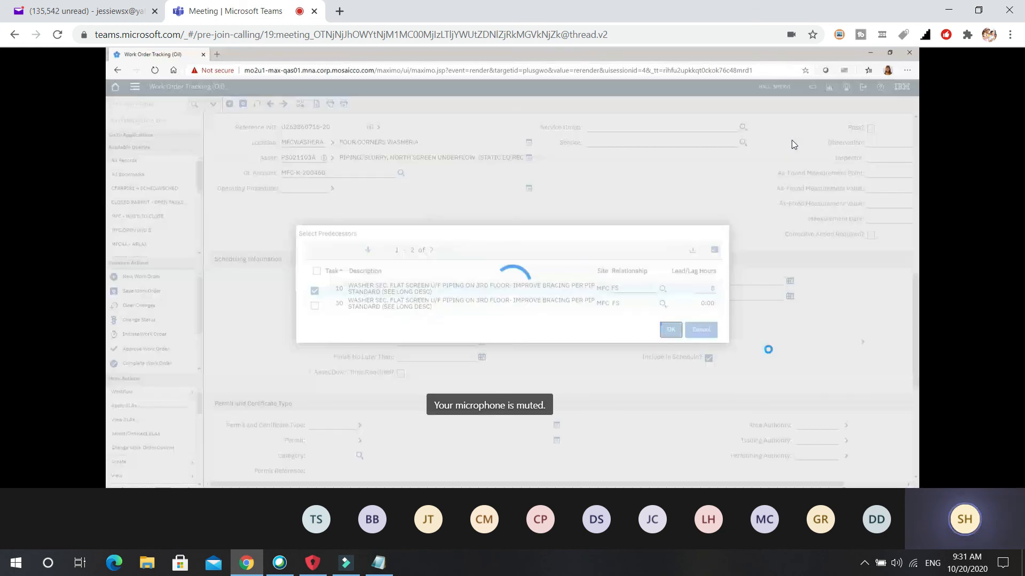
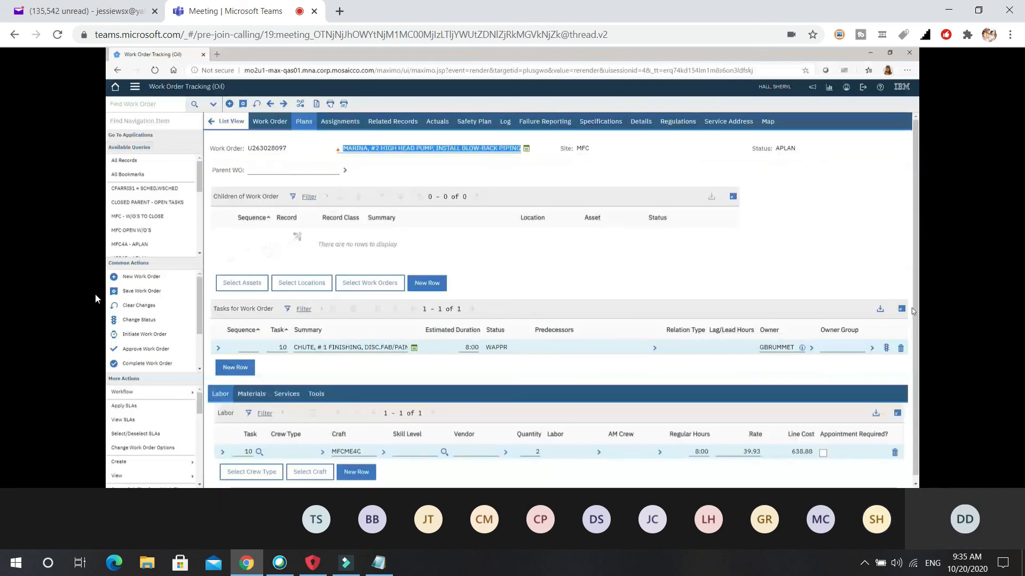
- Check the work order's planned materials and the craft of the scaffold removal task 30
left_click(252, 394)
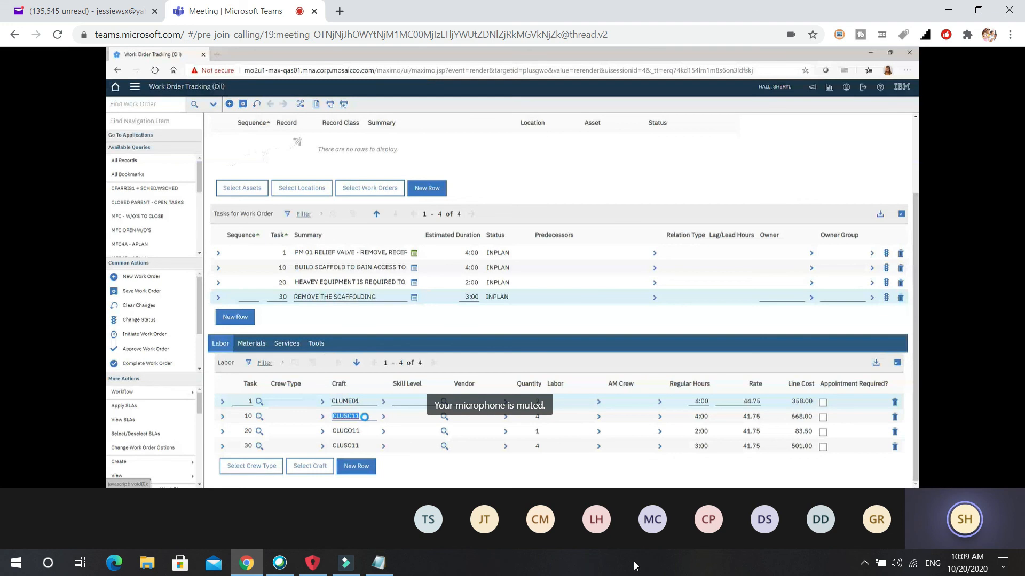
left_click(368, 447)
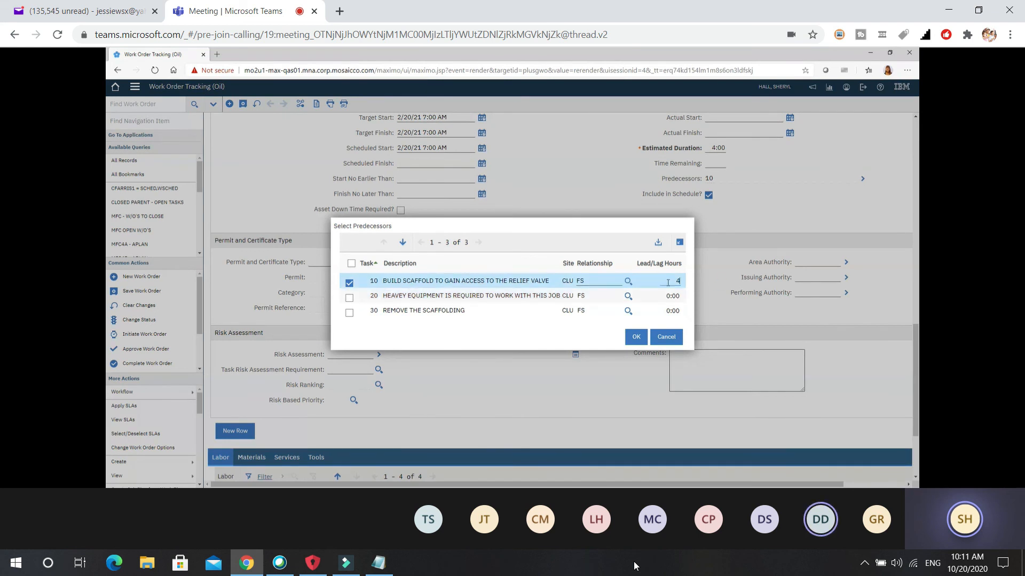
- Confirm scaffold-building task 10 as the Finish to Start predecessor with 4 lead/lag hours
left_click(636, 337)
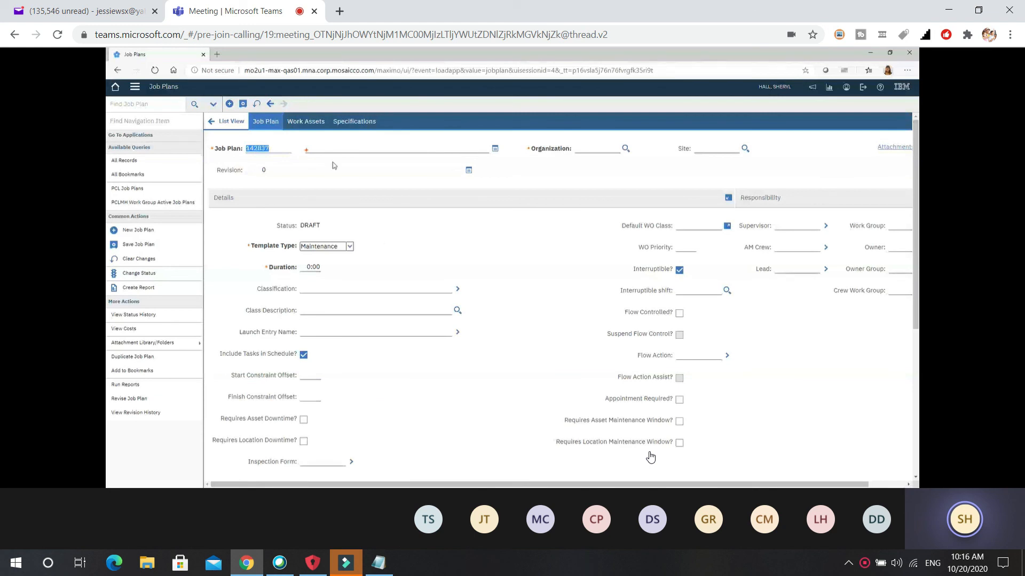
- Enter TEST FOR JOB PLAN CREATION as the description of the new job plan
left_click(321, 145)
type("f")
key("BackSpace")
type("TEST")
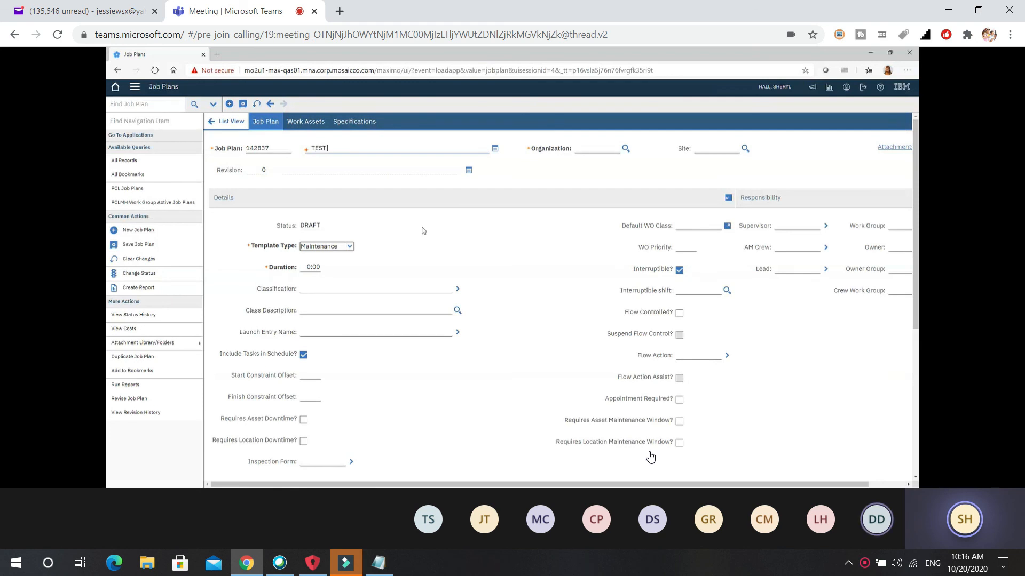
type(" FOR JOB PLANS")
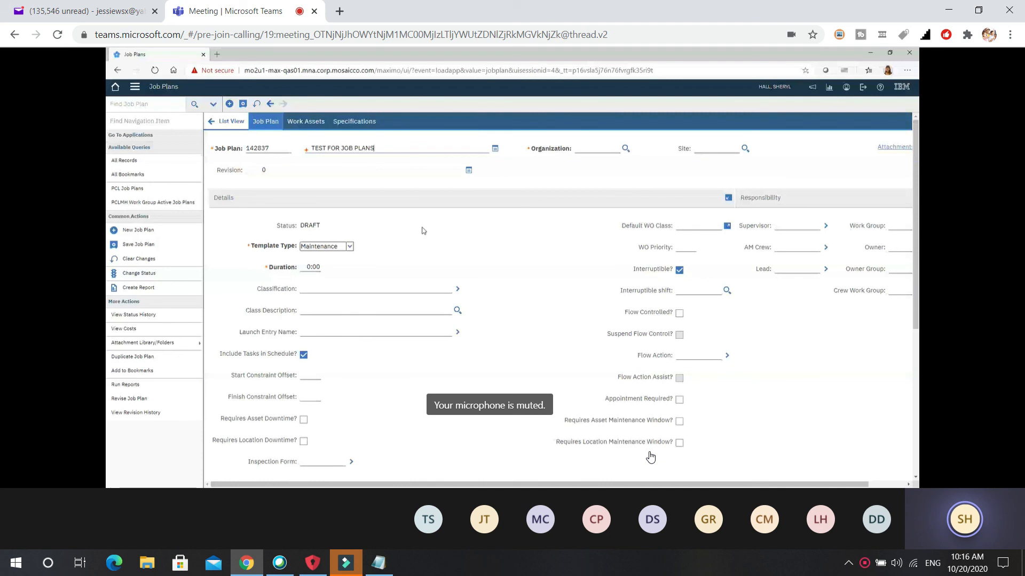
key("BackSpace")
type("CREATION")
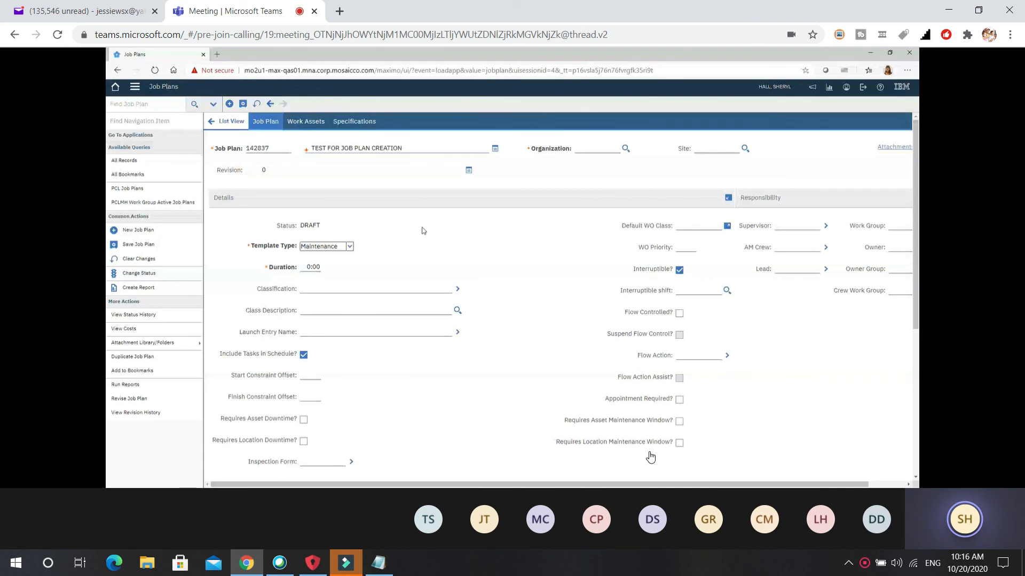
- Fill in the job plan details with organization PHOSPHUS, crew work group MFC4C and a duration of 20 hours
left_click(625, 149)
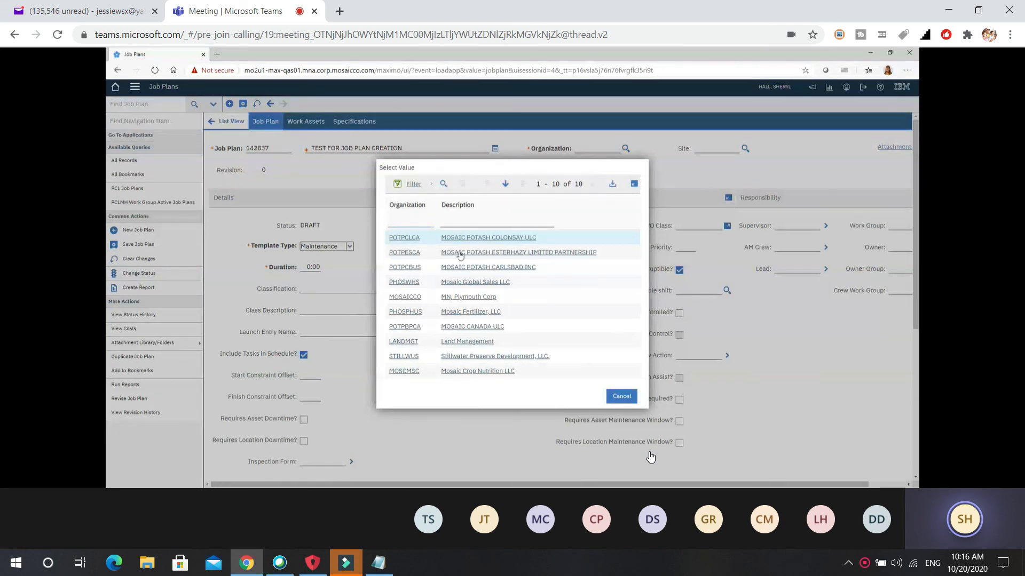
left_click(405, 315)
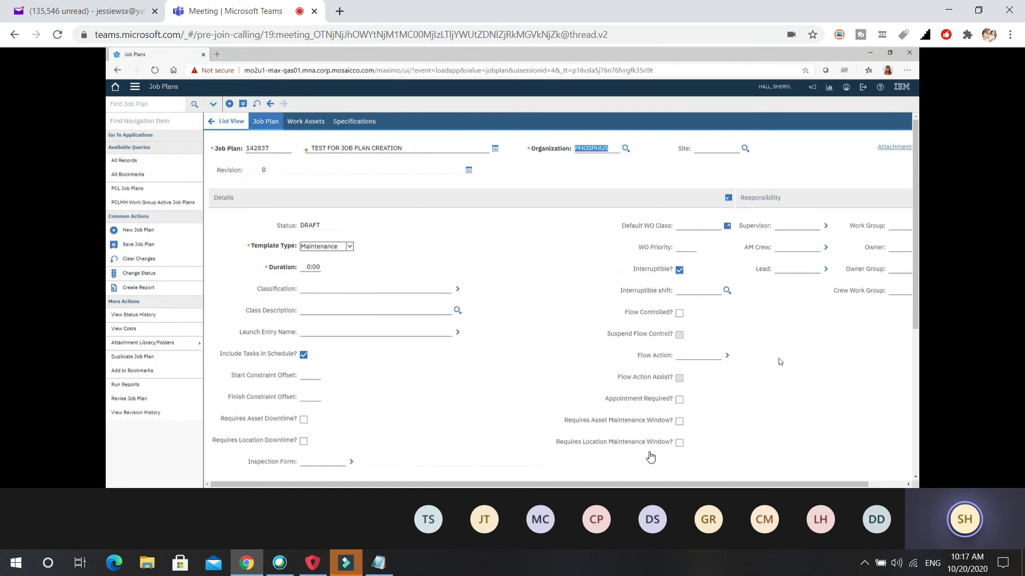
left_click(892, 291)
type("MFC4C")
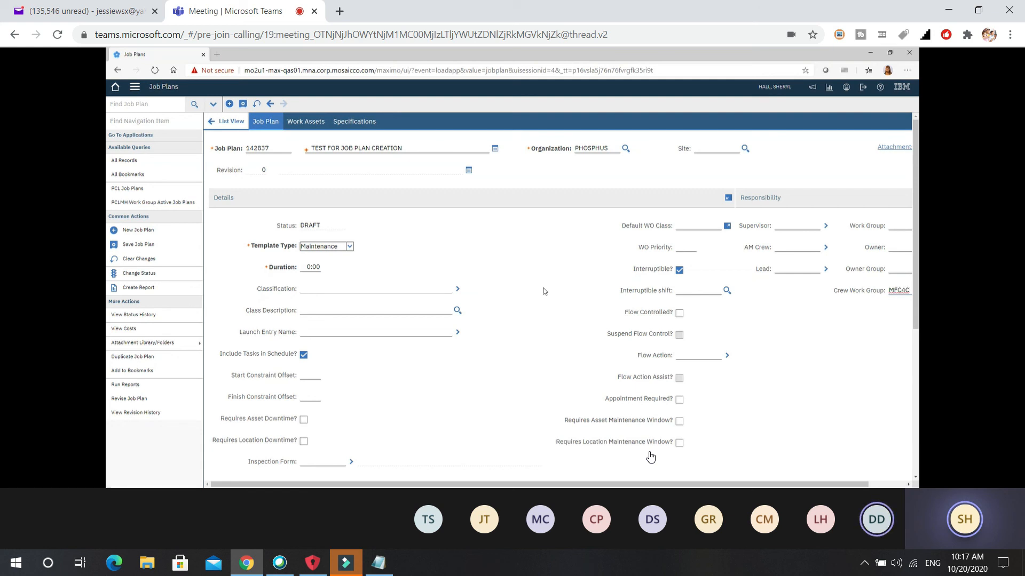
left_click(316, 268)
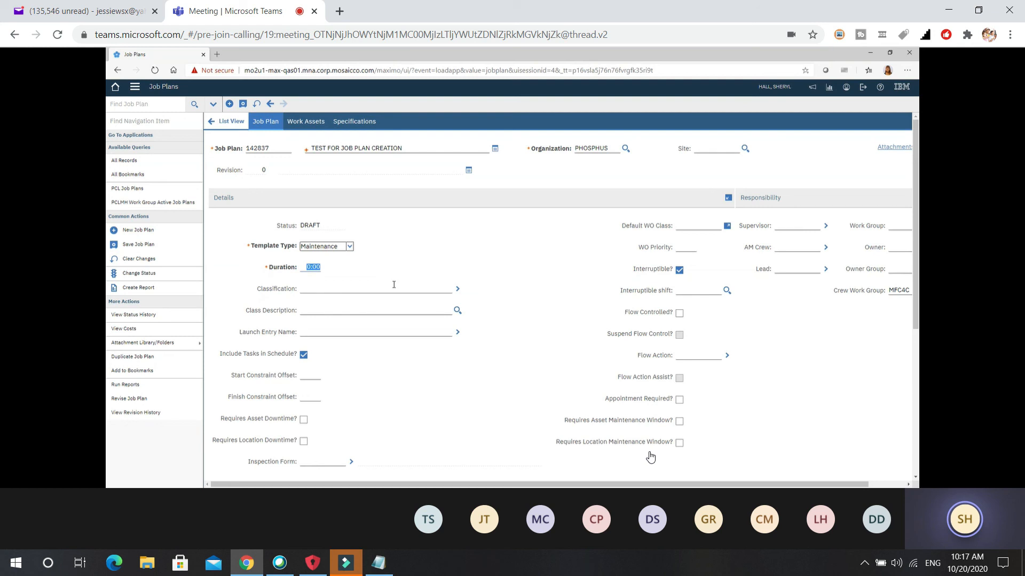
type("20")
- Add a new task row to the job plan's task table
left_click_drag(914, 236, 916, 257)
scroll(650, 457, "down", 2)
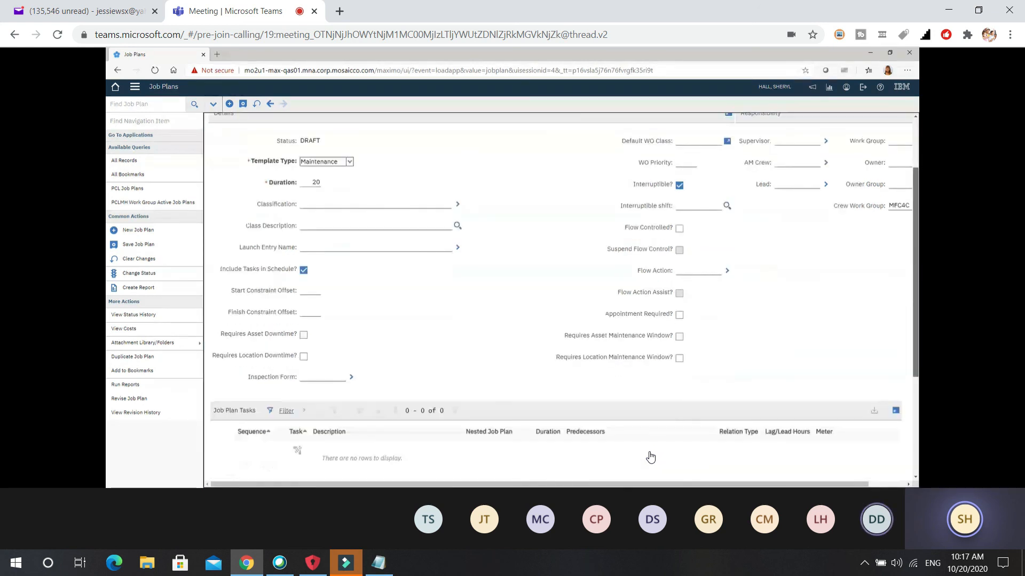
scroll(650, 458, "down", 2)
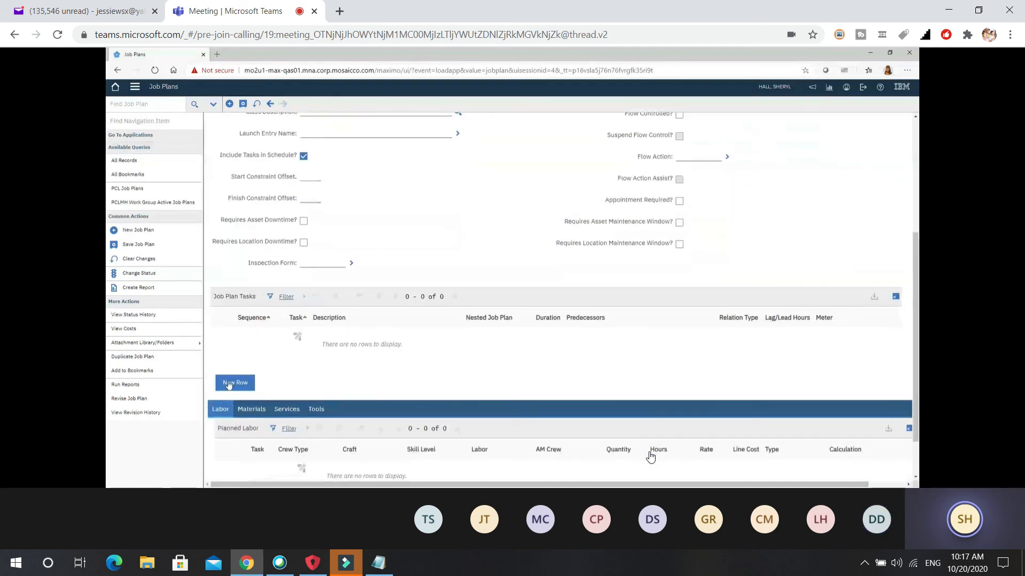
left_click(235, 384)
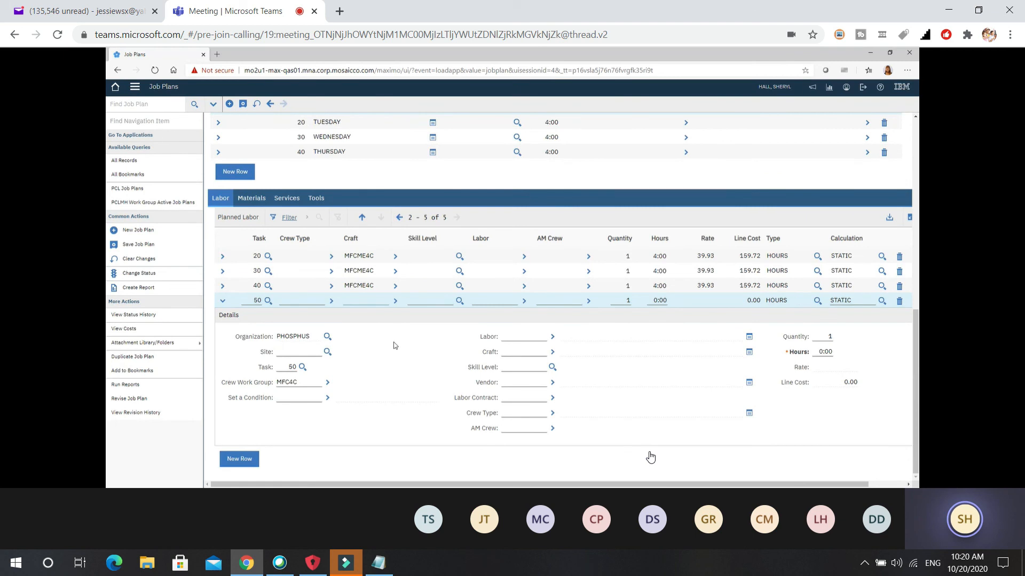
- Plan the labor for task 50 with craft MFCME4C and 4 hours, and return to the job plan header
type("MFCME4C")
left_click(656, 301)
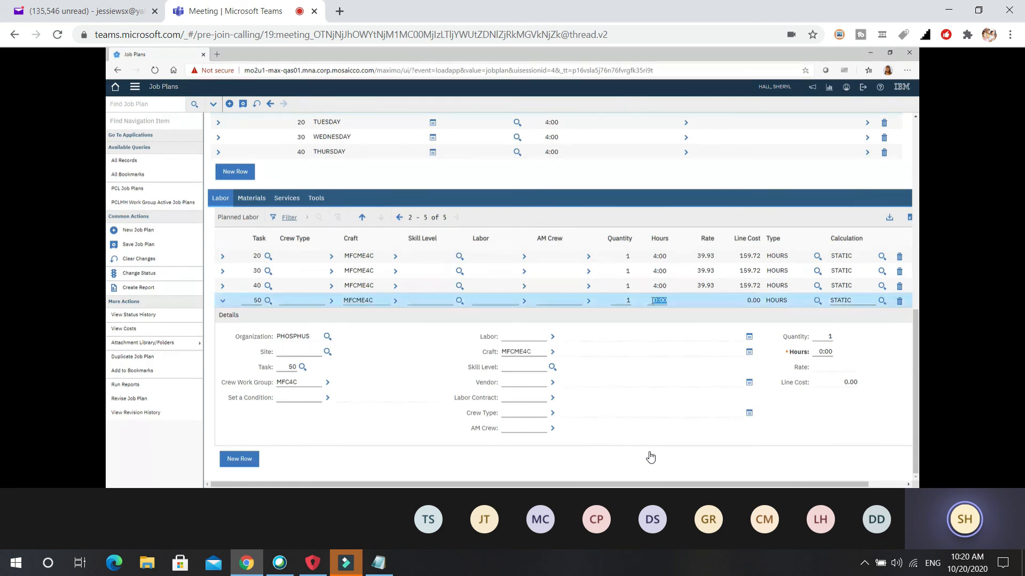
type("4")
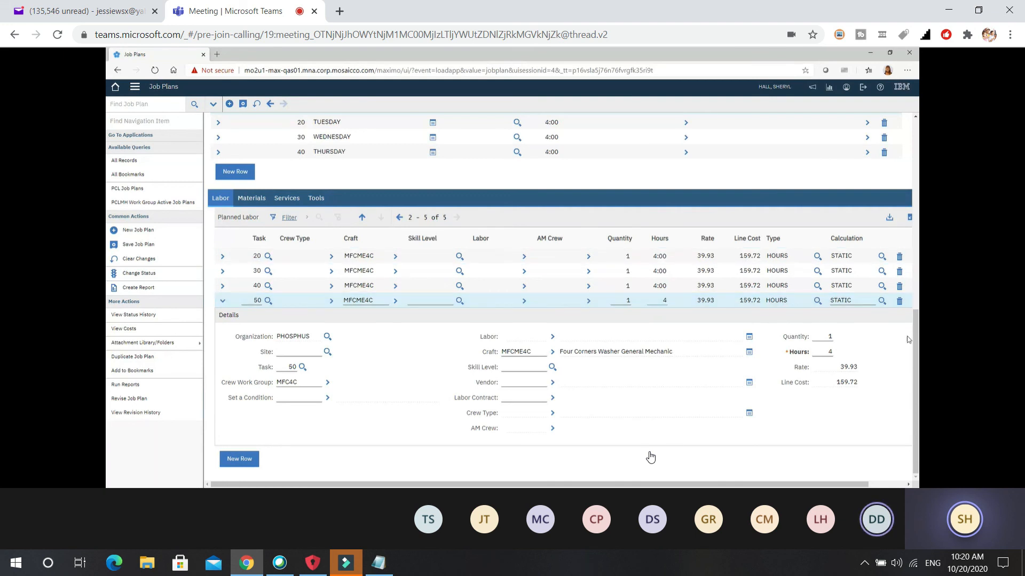
scroll(902, 320, "up", 10)
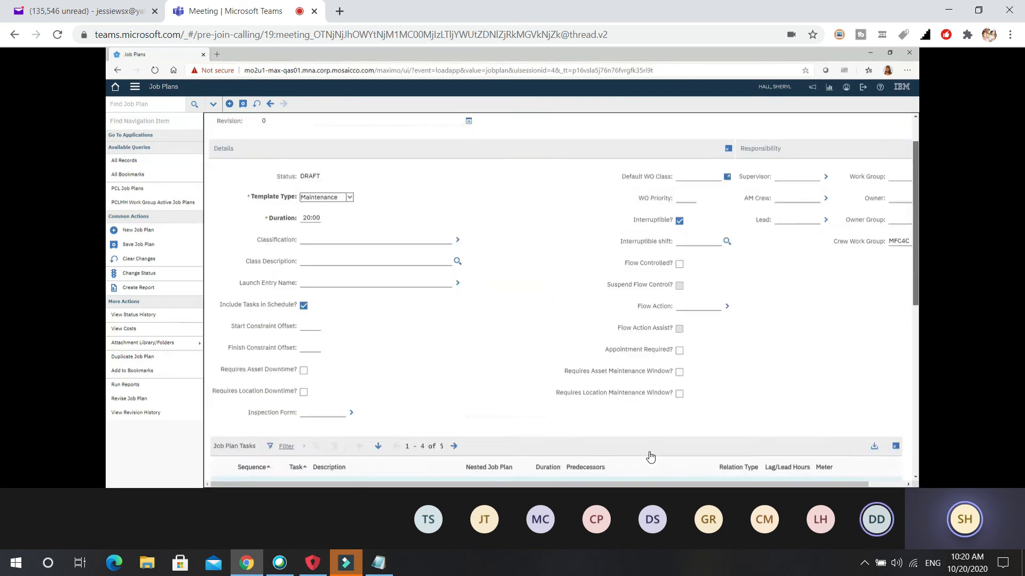
scroll(885, 238, "up", 1)
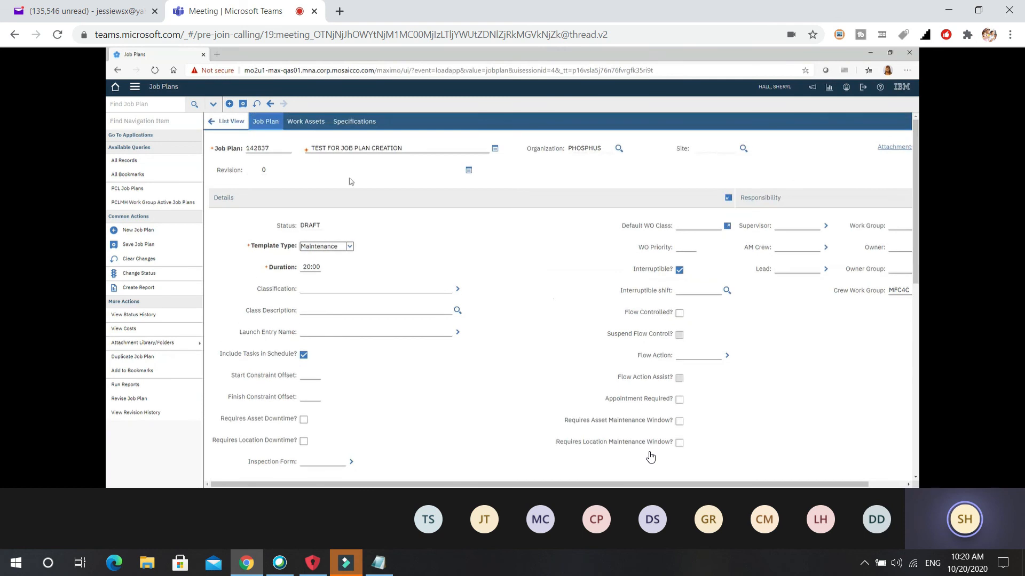
- Save the new job plan record
left_click(243, 104)
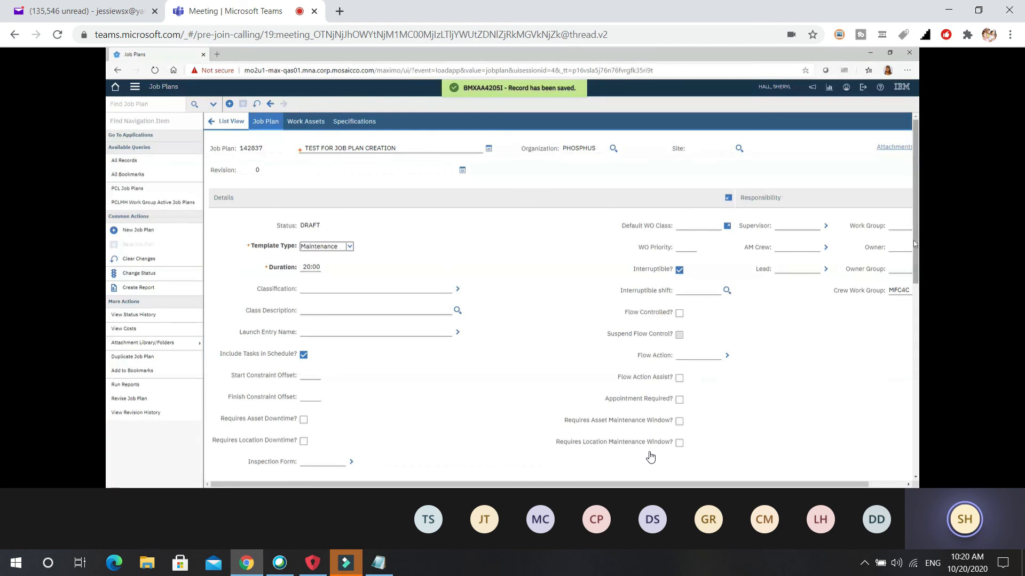
left_click_drag(914, 240, 914, 298)
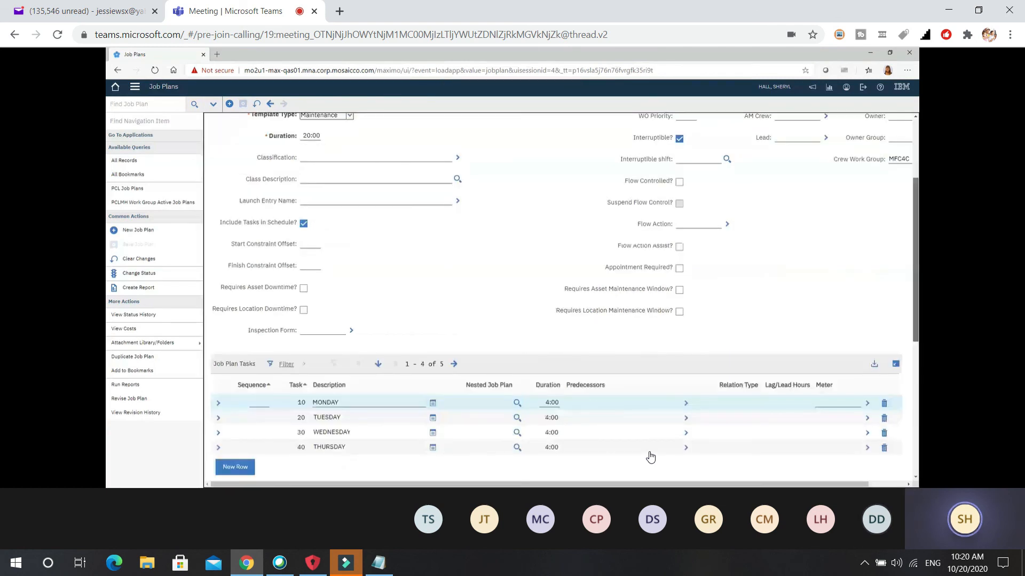
scroll(650, 458, "up", 3)
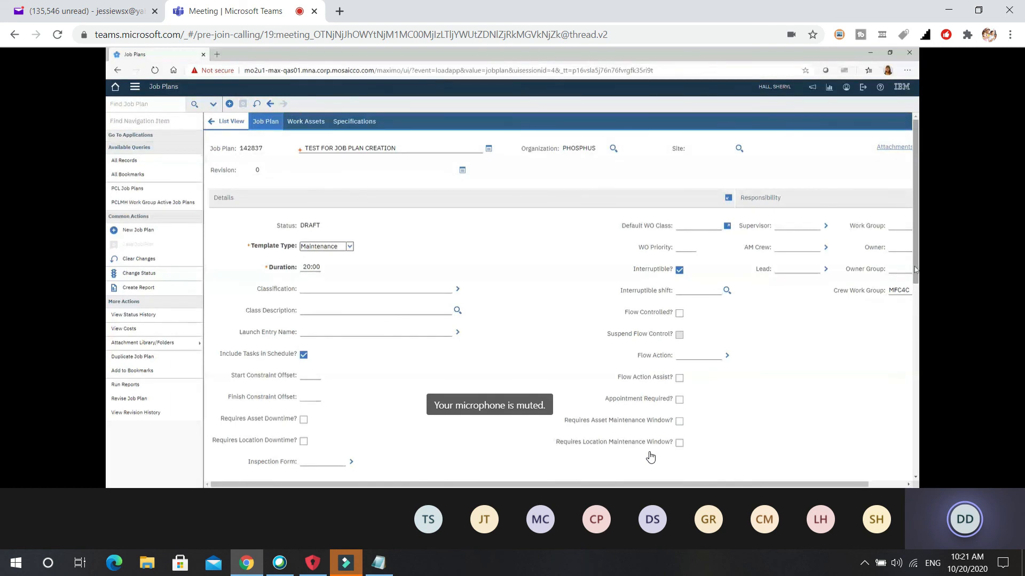
- Assign task 20 as the predecessor of job plan task 30 WEDNESDAY
scroll(650, 457, "down", 5)
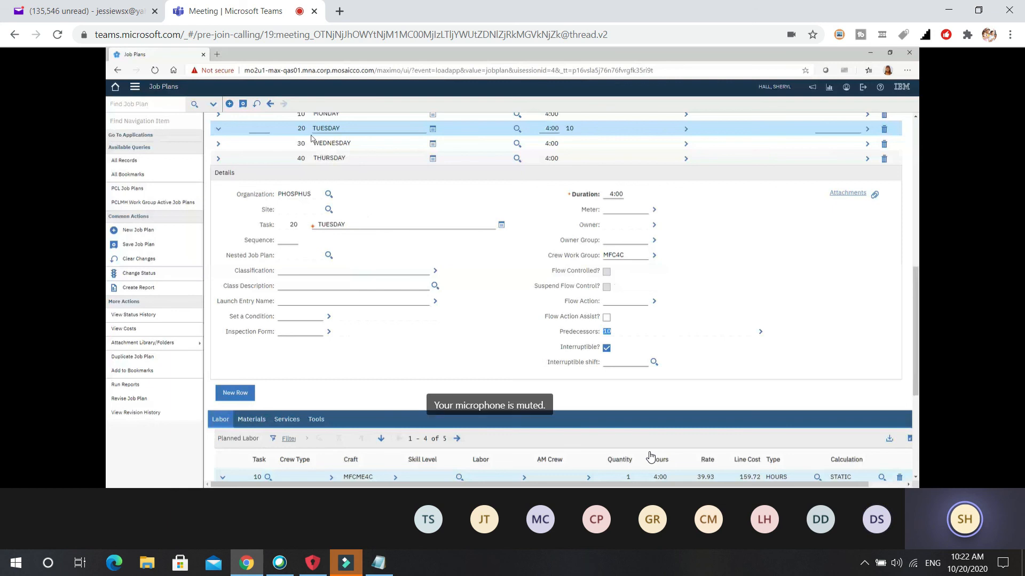
left_click(321, 143)
left_click(761, 332)
left_click(368, 291)
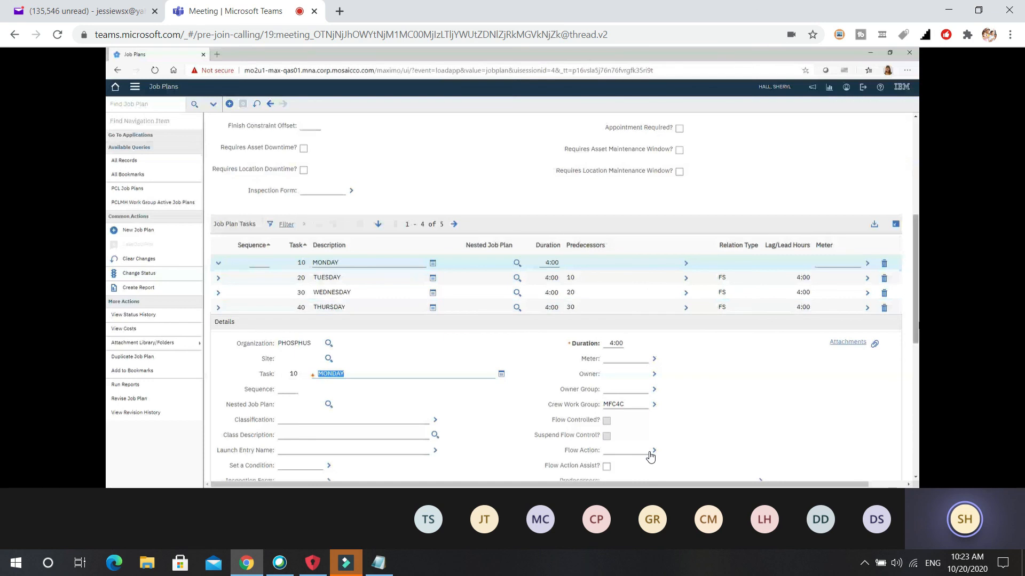
- Change the status of the TEST FOR JOB PLAN CREATION job plan to Active
scroll(650, 455, "down", 5)
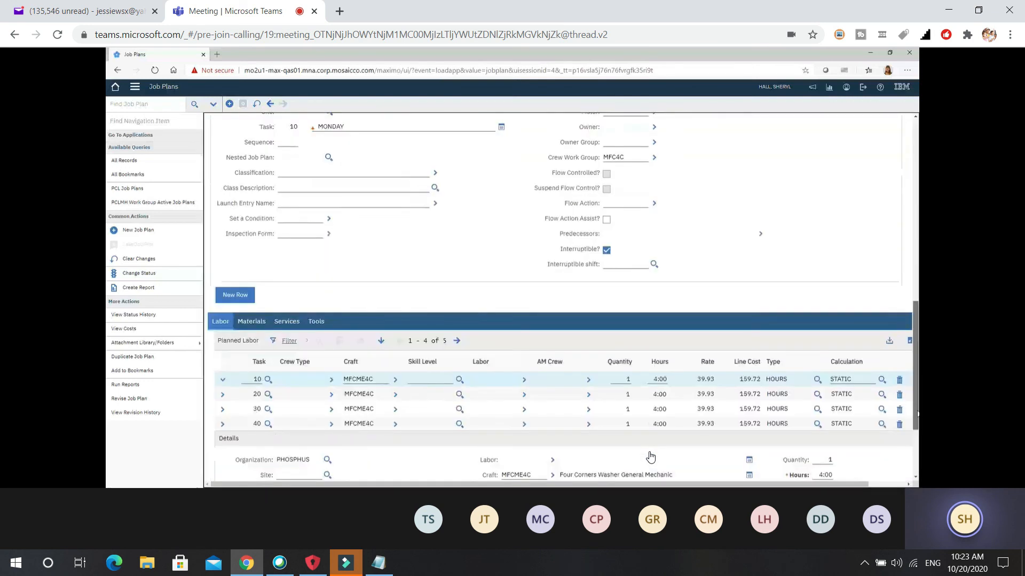
scroll(650, 455, "up", 10)
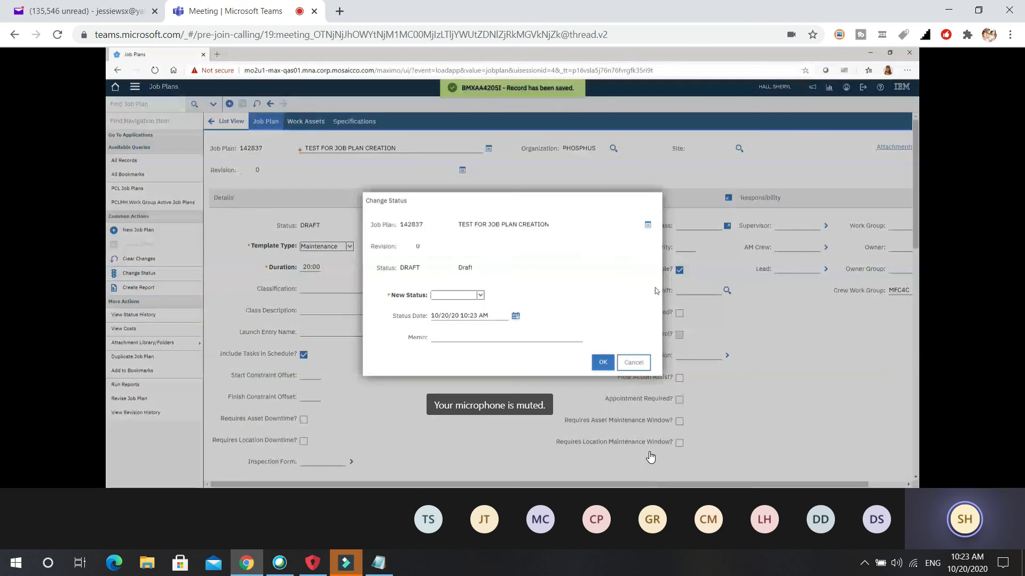
left_click(480, 296)
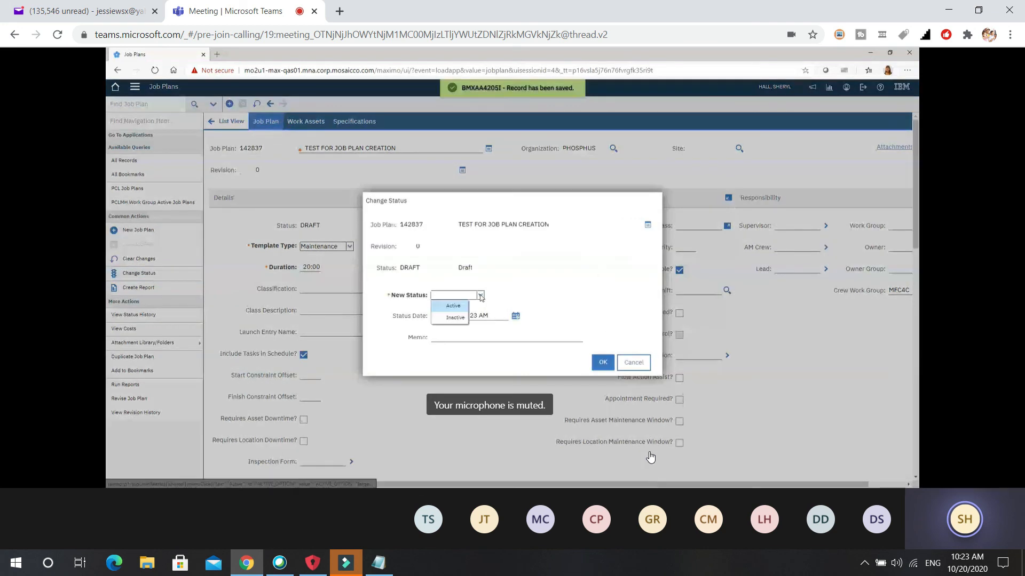
left_click(453, 306)
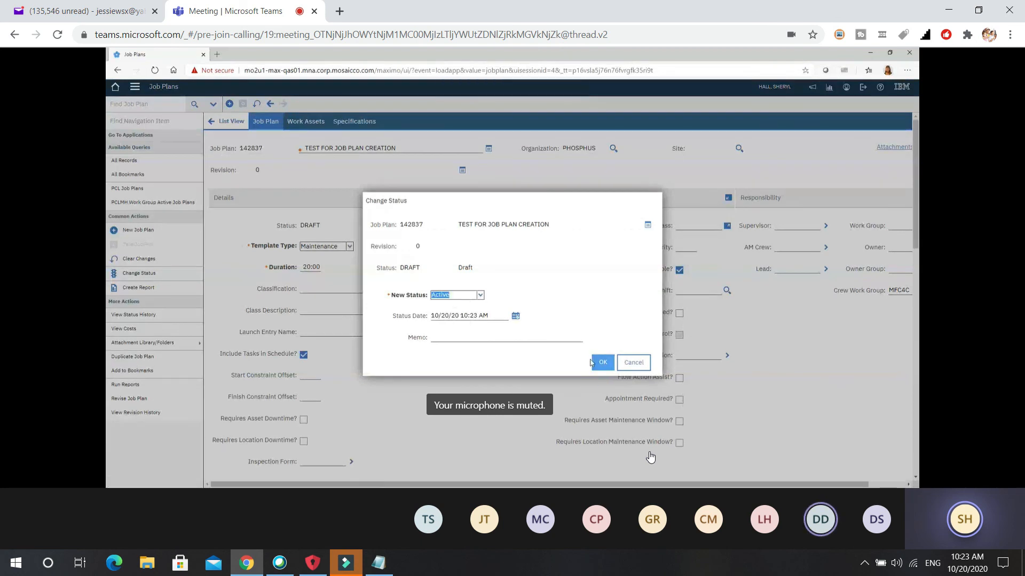
left_click(602, 363)
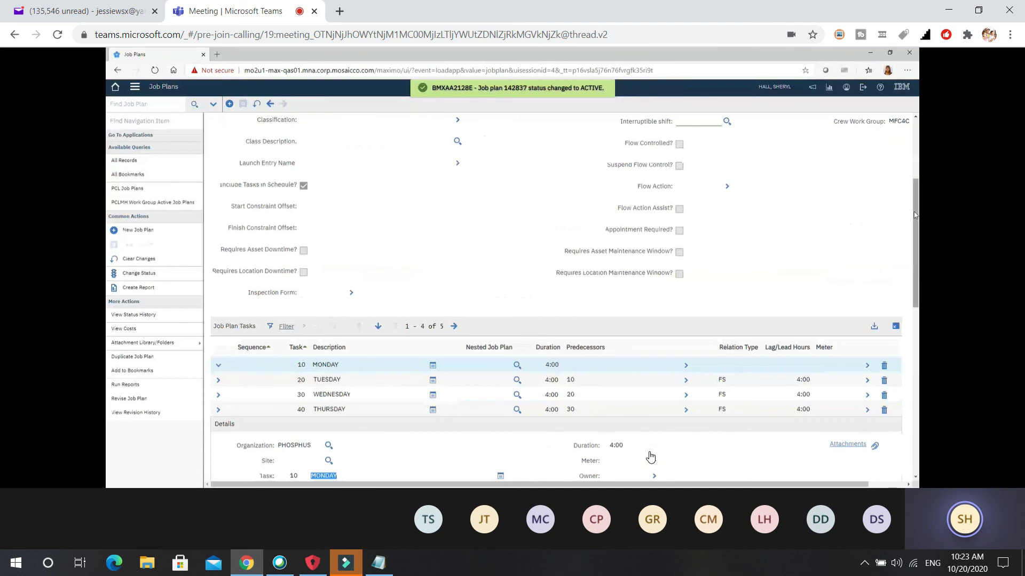
scroll(447, 402, "up", 1)
scroll(575, 292, "up", 2)
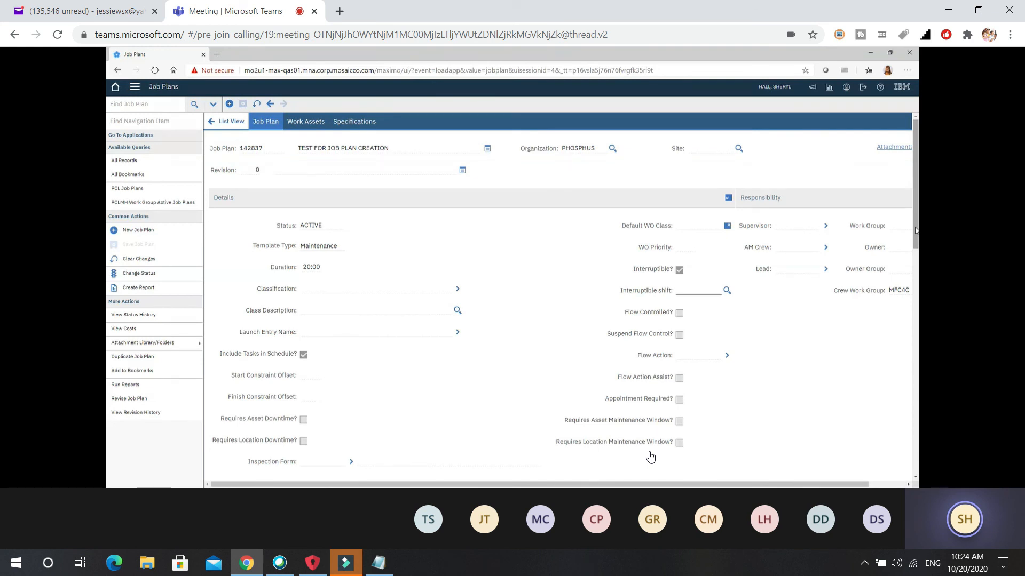
left_click(313, 267)
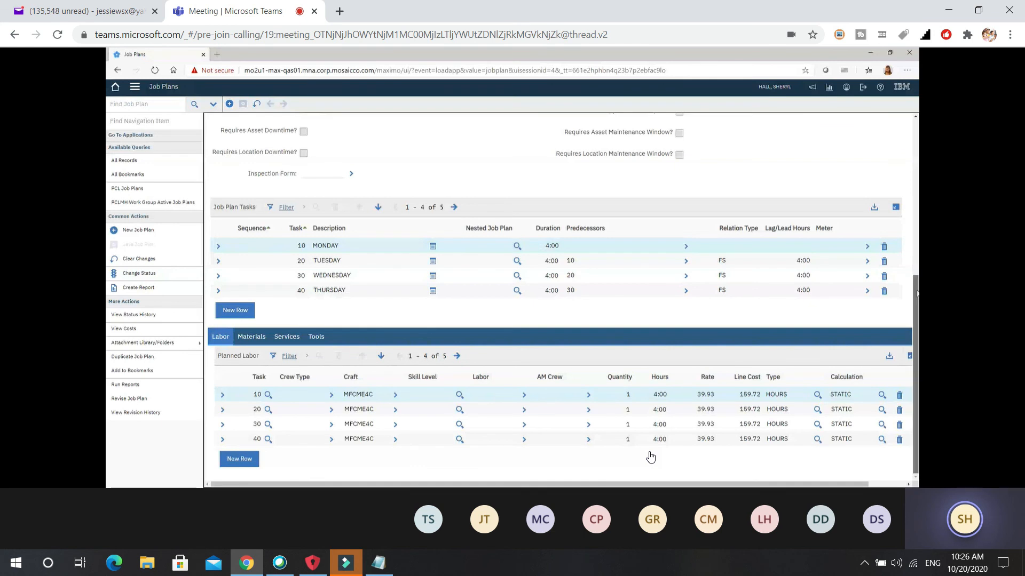
scroll(917, 293, "up", 5)
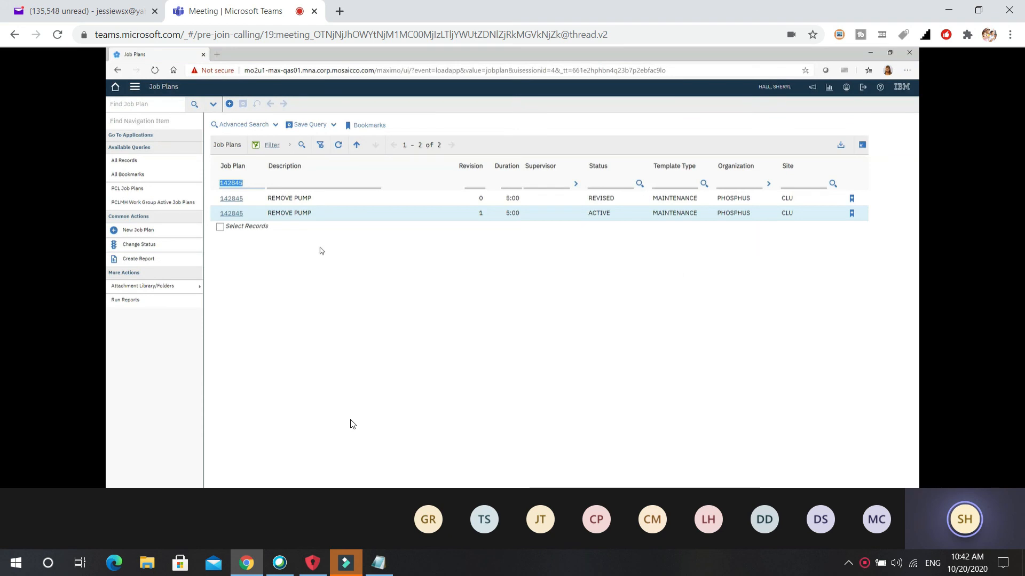
- Replace the job plan number filter in the job plan list with a number starting with 142
mouse_move(461, 396)
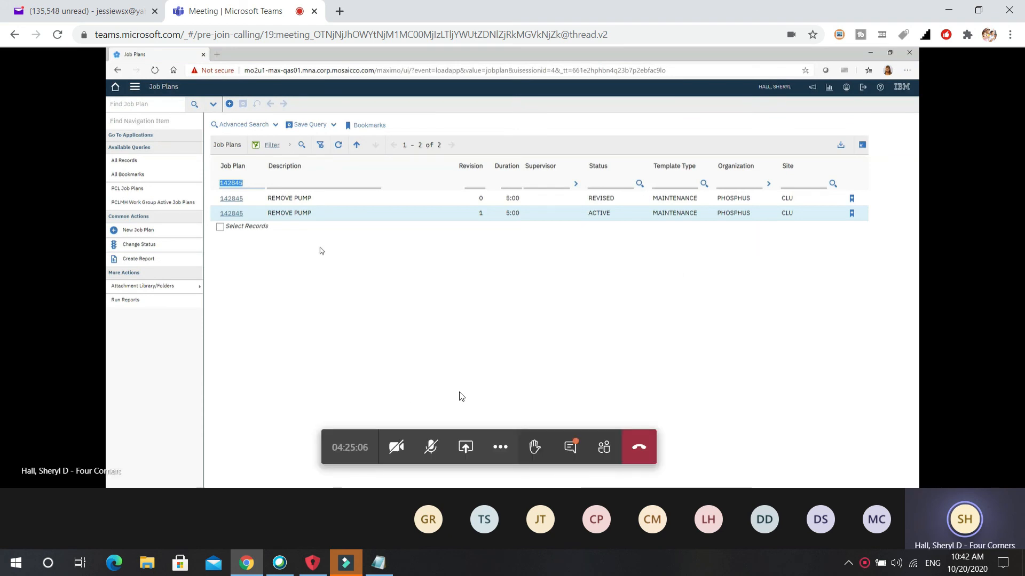
type("142")
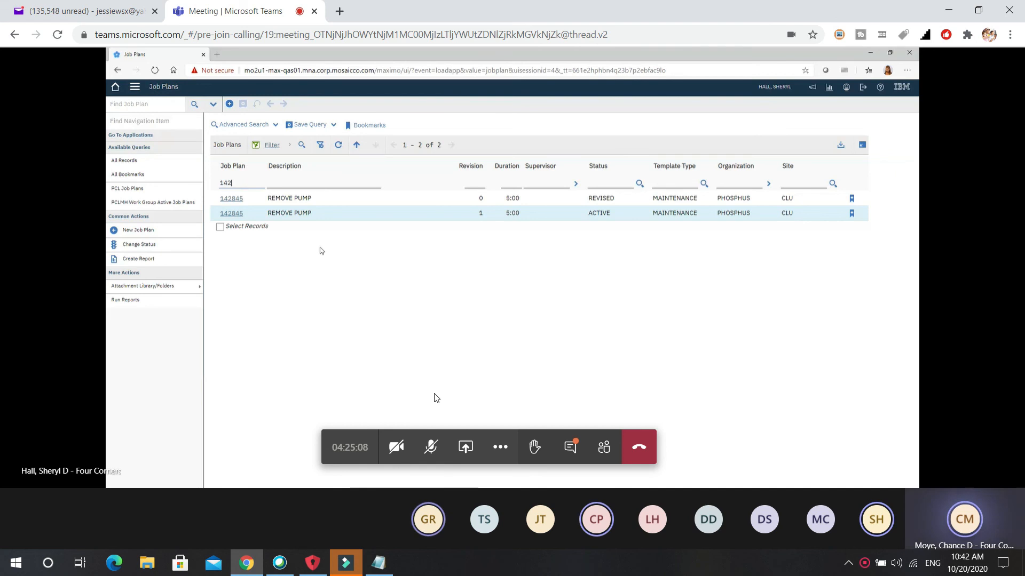